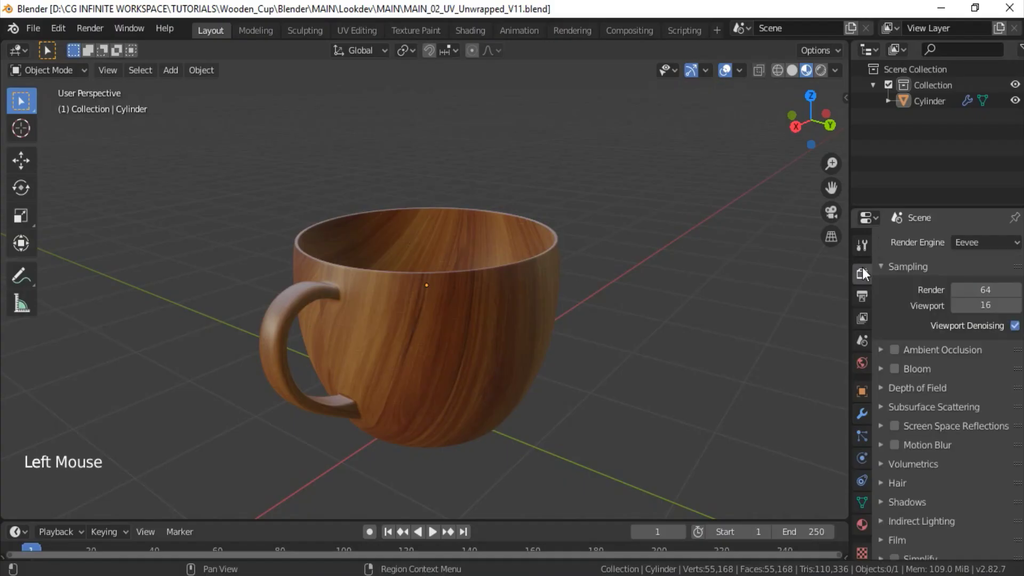
# Set the scene's render engine to Cycles.
pyautogui.click(998, 242)
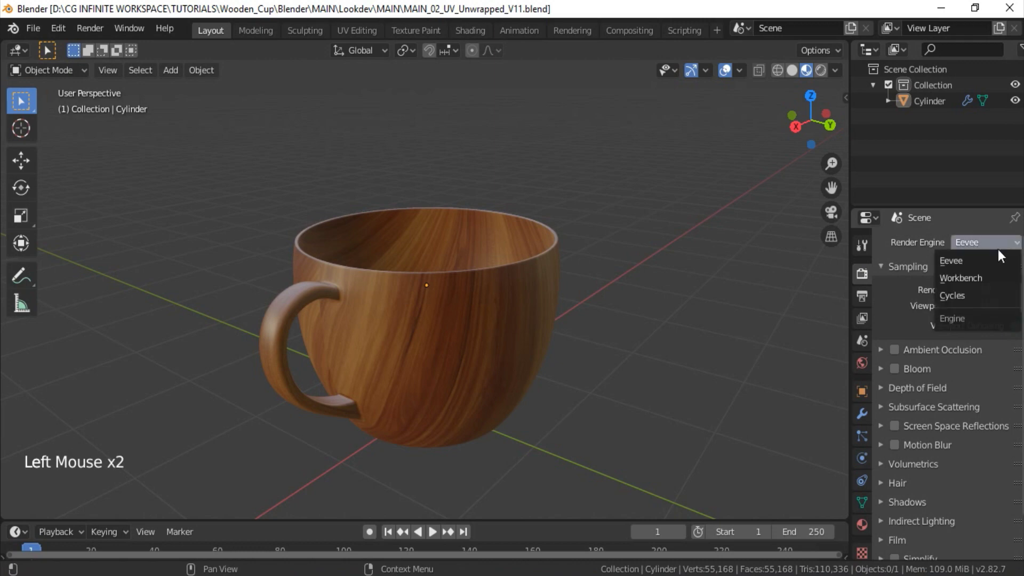
pyautogui.click(987, 295)
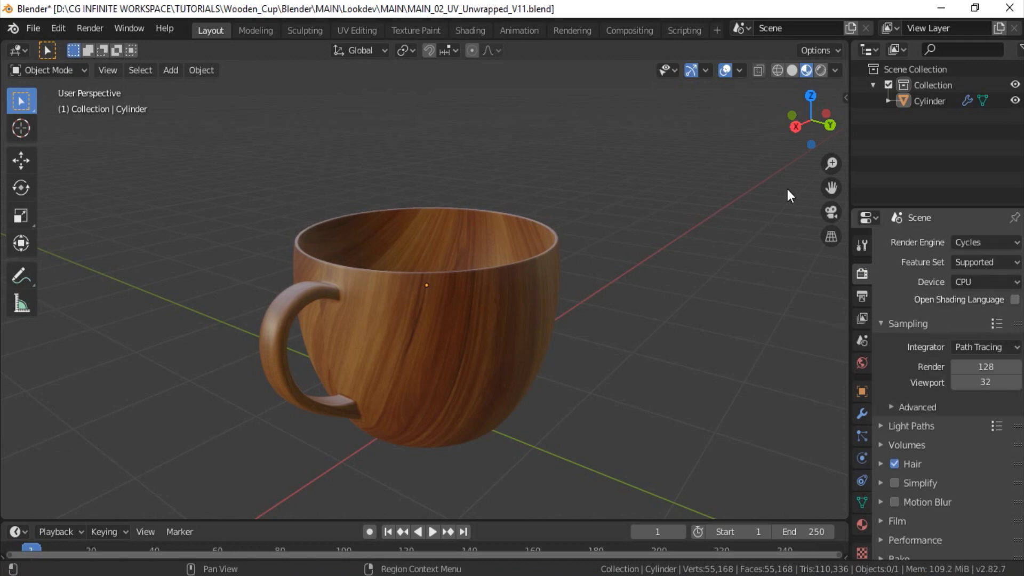
pyautogui.keyDown('shift'); pyautogui.moveTo(787, 189); pyautogui.dragTo(797, 56, button='middle'); pyautogui.keyUp('shift')
# Split the 3D viewport in two, turn the new area into a Shader Editor and hide its node sidebar.
pyautogui.moveTo(797, 56); pyautogui.dragTo(481, 93)
pyautogui.click(500, 49)
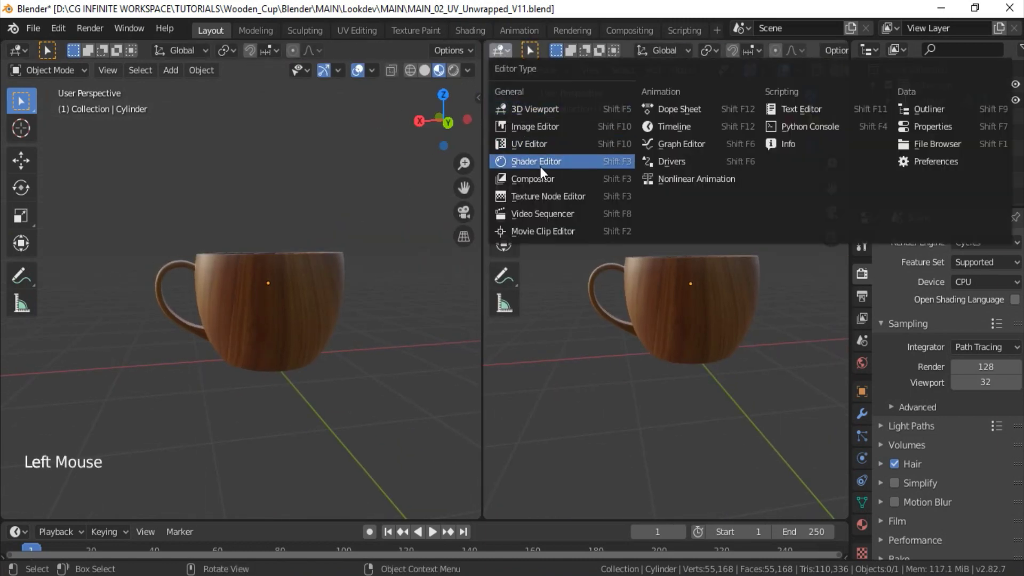
pyautogui.click(571, 164)
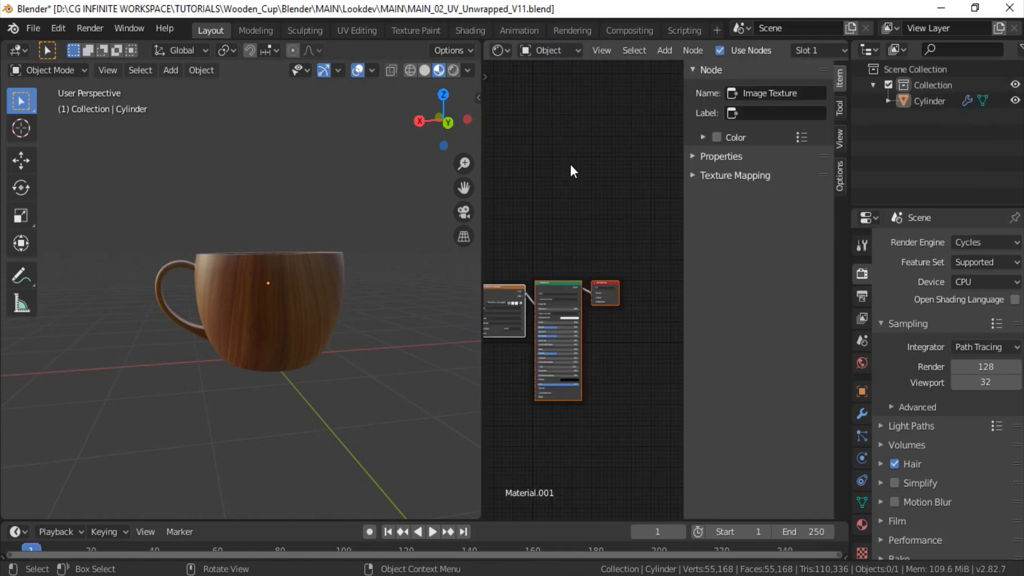
pyautogui.moveTo(683, 214); pyautogui.dragTo(944, 213)
pyautogui.click(681, 214)
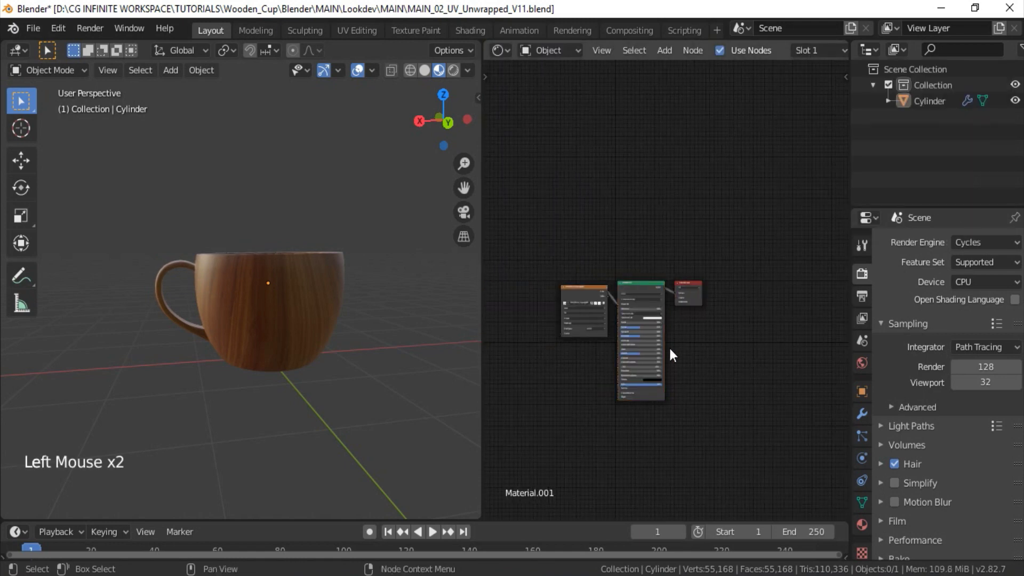
# Try a higher Specular value on the cup's Principled BSDF and undo the change.
pyautogui.keyDown('ctrl'); pyautogui.moveTo(670, 354); pyautogui.dragTo(661, 331, button='middle'); pyautogui.keyUp('ctrl')
pyautogui.keyDown('ctrl'); pyautogui.moveTo(288, 238); pyautogui.dragTo(341, 341, button='middle'); pyautogui.keyUp('ctrl')
pyautogui.moveTo(341, 342); pyautogui.dragTo(352, 320, button='middle')
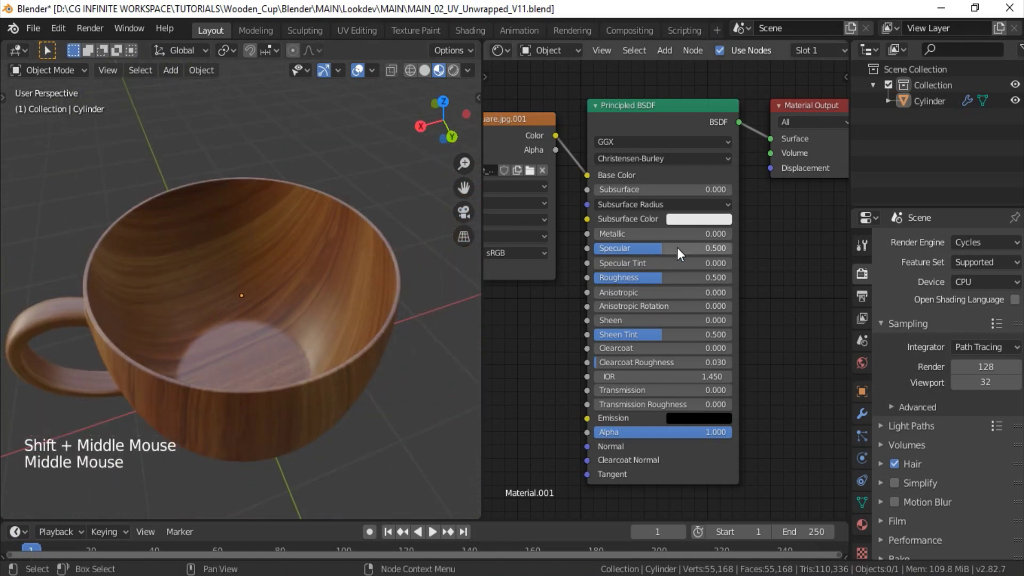
pyautogui.moveTo(671, 248)
pyautogui.mouseDown()
pyautogui.moveTo(619, 248)
pyautogui.moveTo(725, 249)
pyautogui.mouseUp()
pyautogui.hotkey('ctrl', 'z')
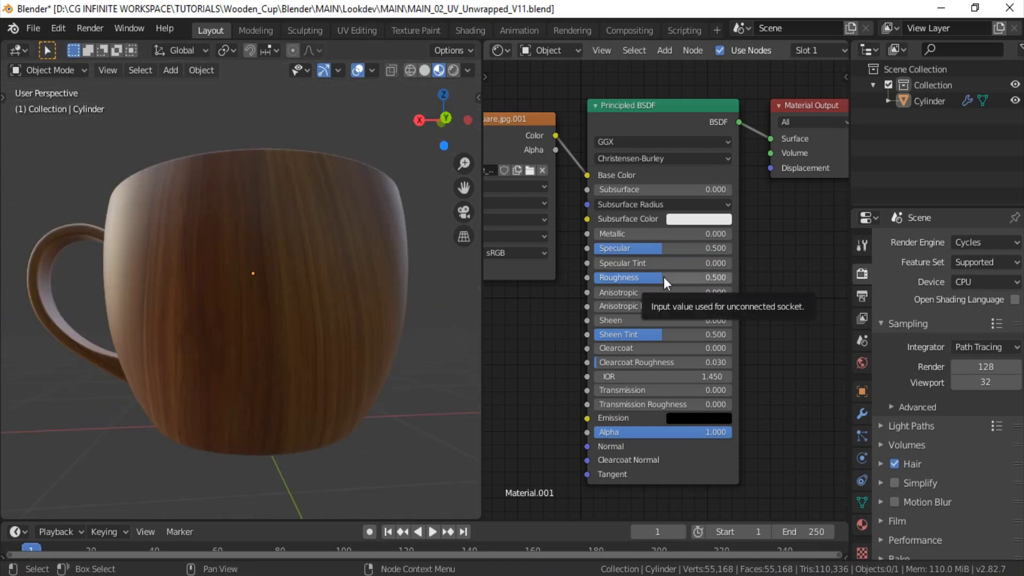
# Set the Roughness of the cup's Principled BSDF to 0.377 and check the shine on the cup.
pyautogui.click(664, 277)
pyautogui.moveTo(663, 277); pyautogui.dragTo(727, 277)
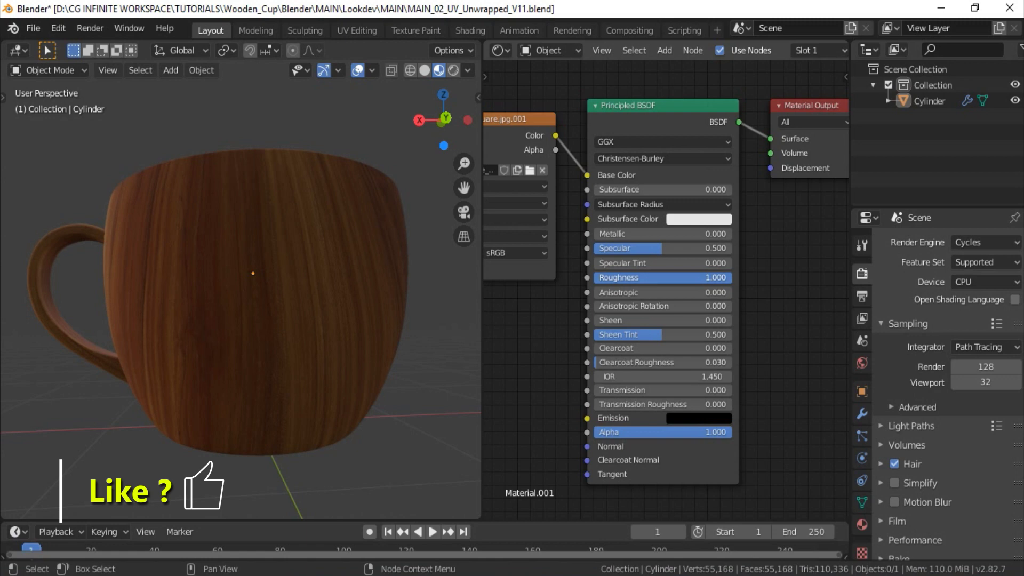
pyautogui.moveTo(728, 277); pyautogui.dragTo(637, 277)
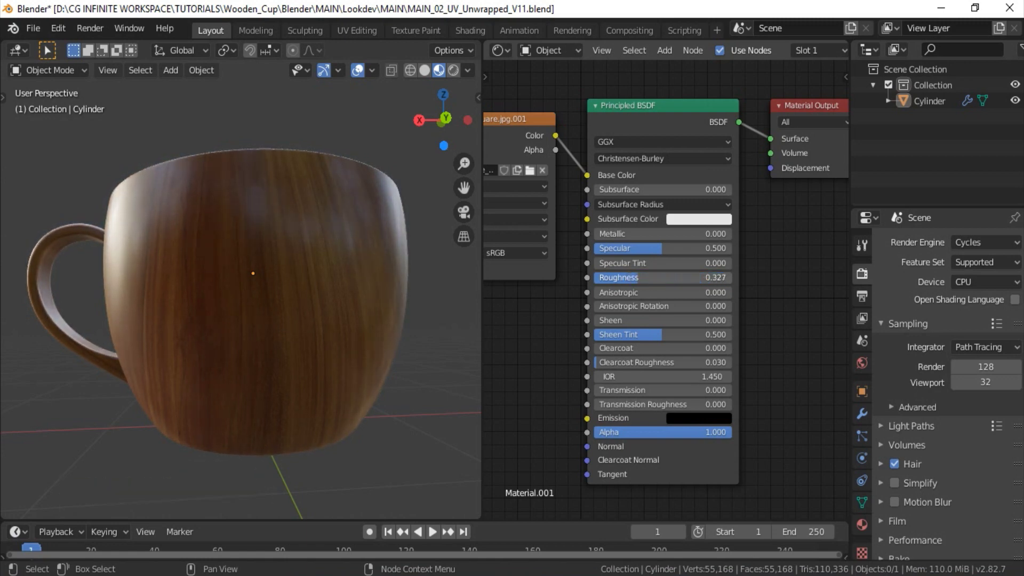
pyautogui.moveTo(644, 277); pyautogui.dragTo(645, 277)
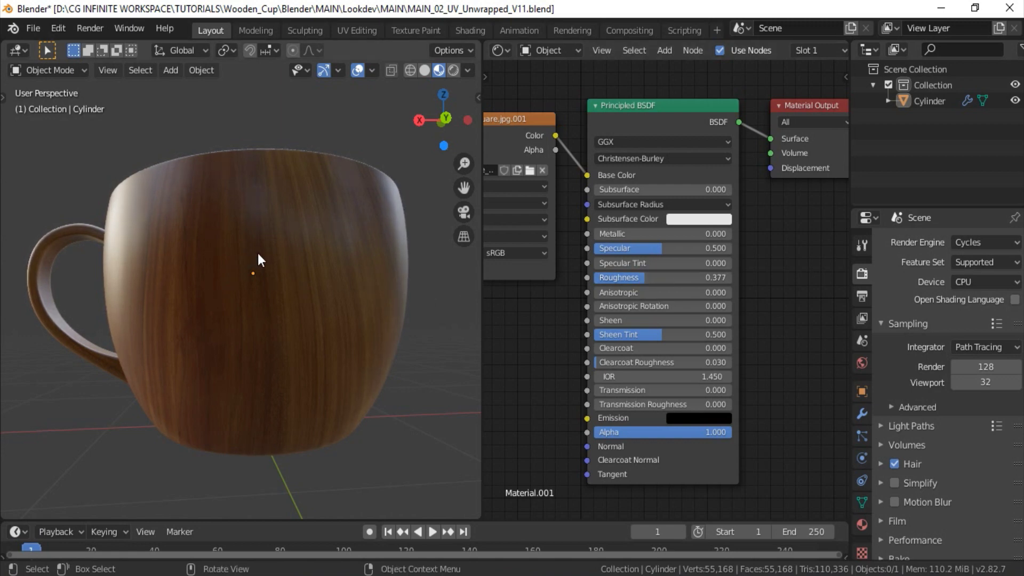
pyautogui.moveTo(258, 254); pyautogui.dragTo(361, 391, button='middle')
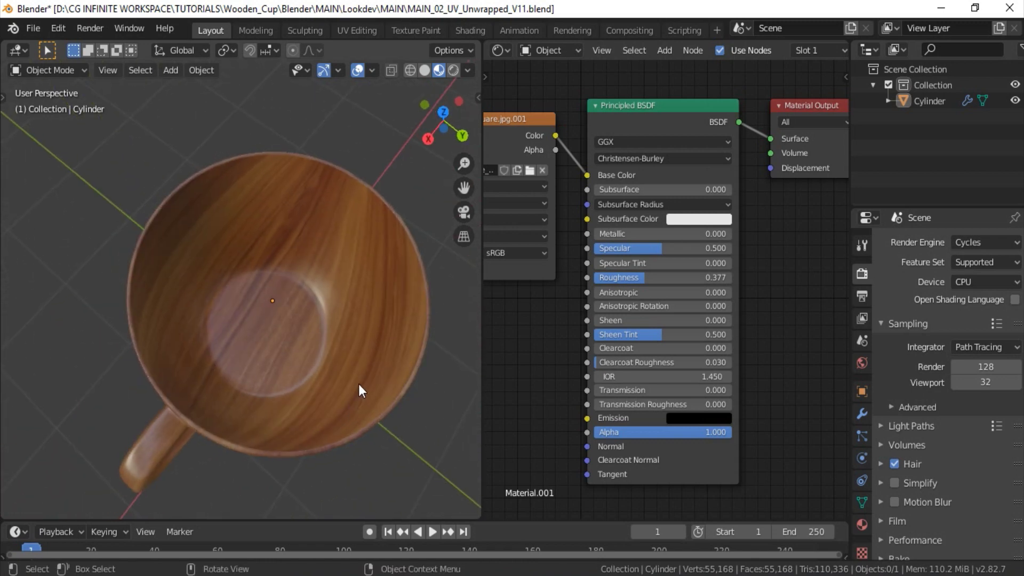
pyautogui.moveTo(366, 316); pyautogui.dragTo(331, 280, button='middle')
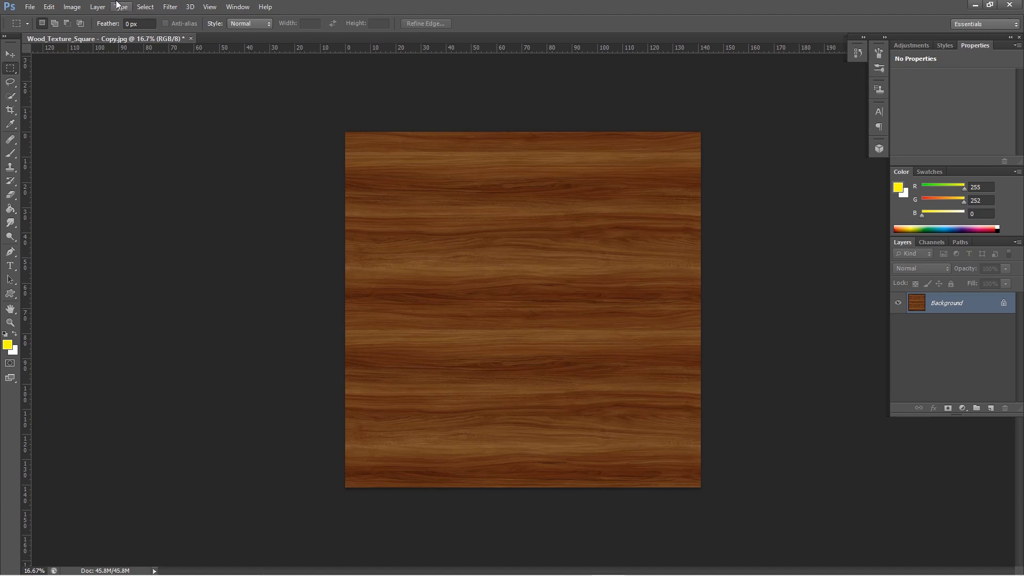
# Switch to Photoshop and desaturate the copy of the square wood texture.
pyautogui.click(72, 7)
pyautogui.moveTo(176, 39)
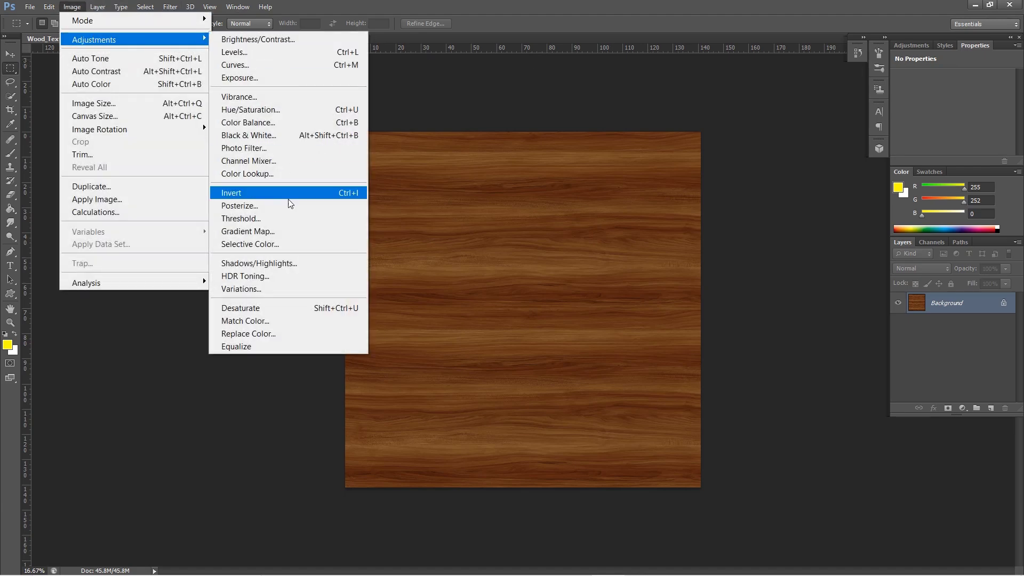
pyautogui.click(268, 310)
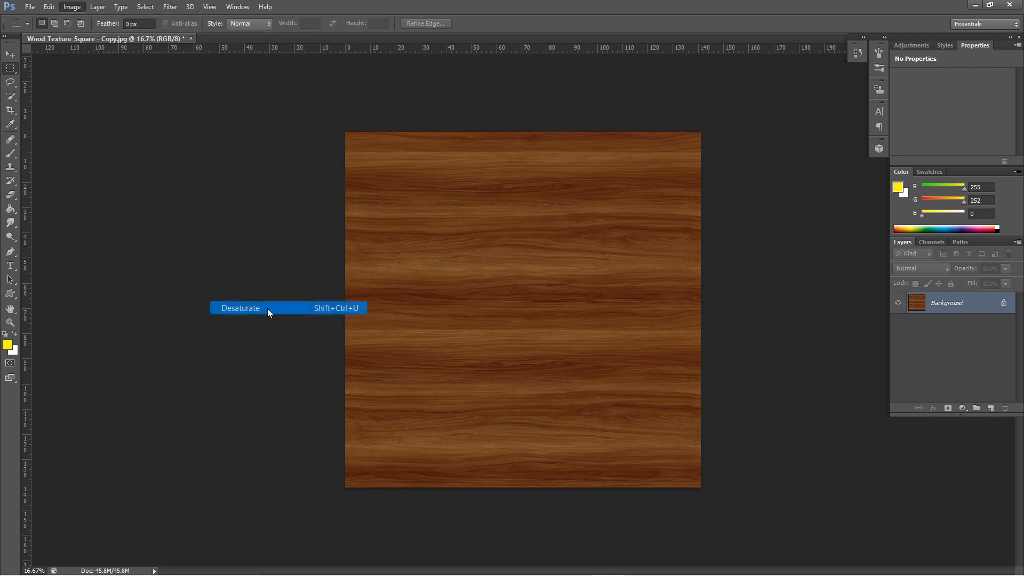
# Apply a Levels adjustment to the grey wood texture with input black point 21 and white point 101.
pyautogui.click(71, 7)
pyautogui.moveTo(94, 36)
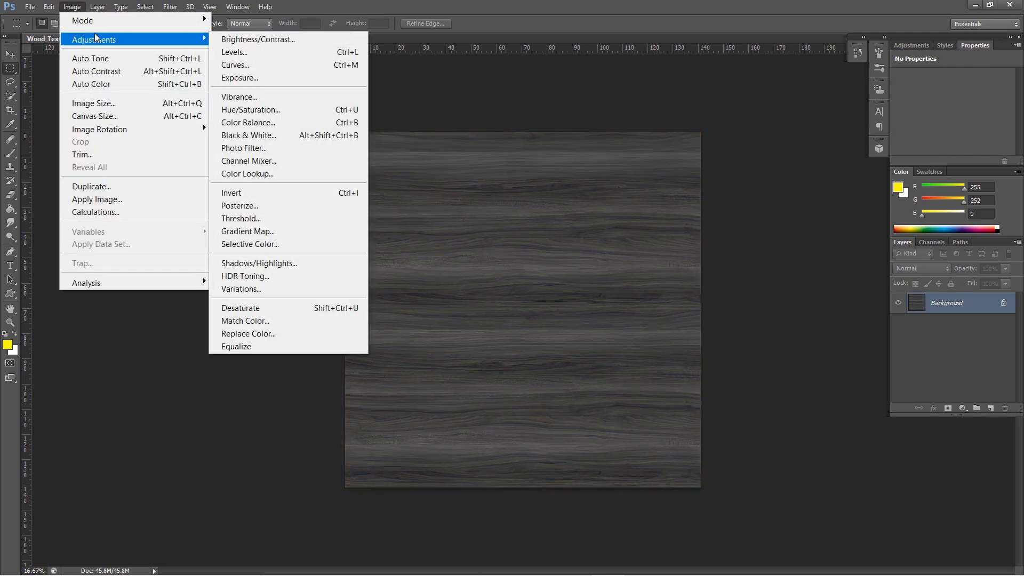
pyautogui.click(287, 54)
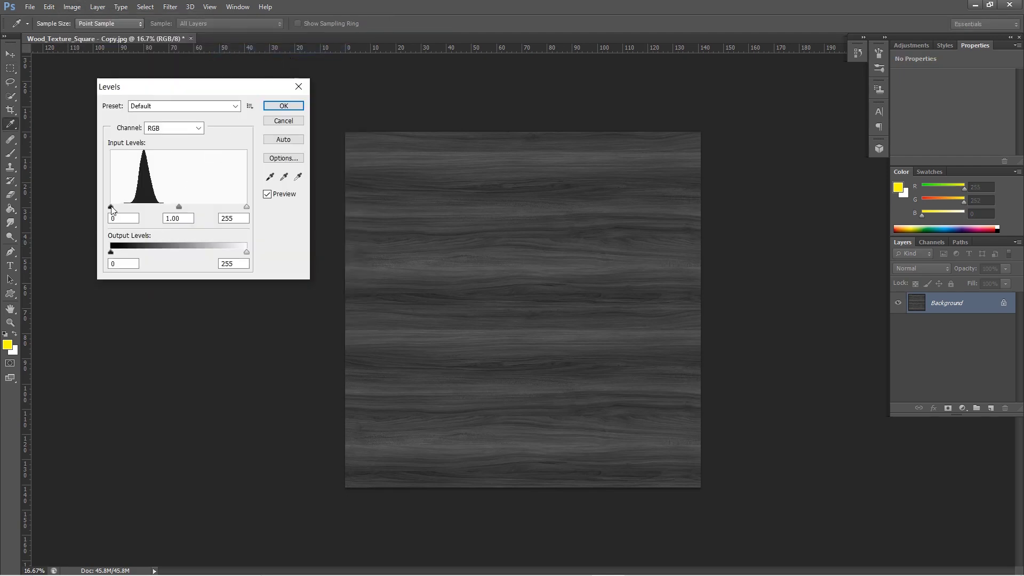
pyautogui.moveTo(111, 207); pyautogui.dragTo(120, 207)
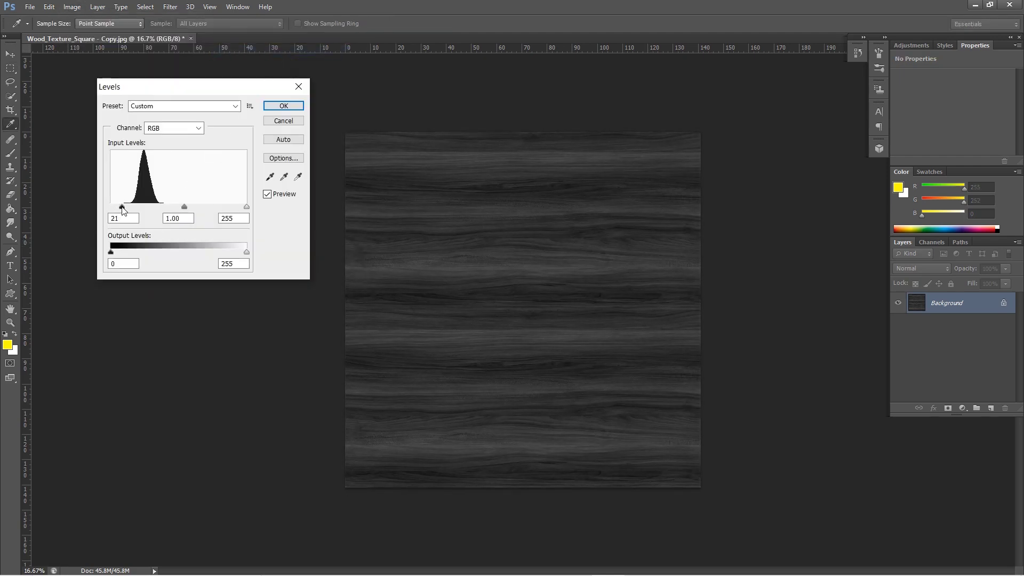
pyautogui.moveTo(247, 206); pyautogui.dragTo(165, 212)
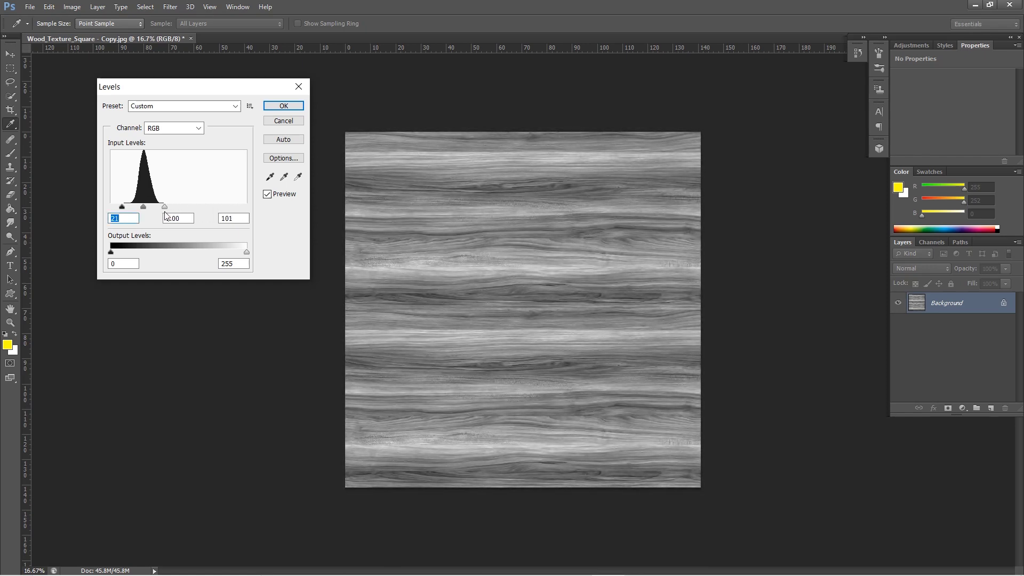
pyautogui.click(284, 105)
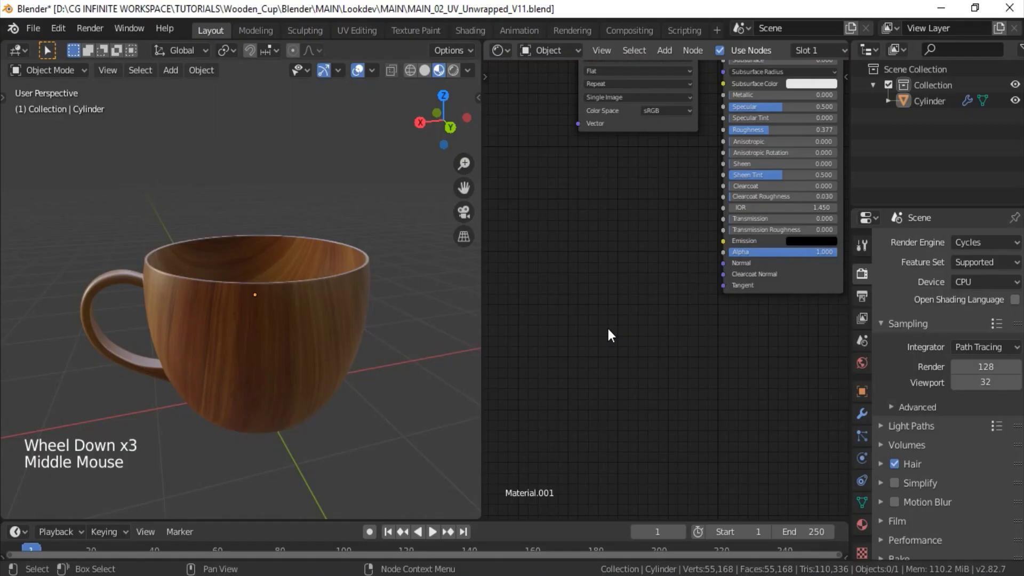
# Switch to Blender and add an Image Texture node to the cup's material, loading Wood_Texture_Square_BUMP.jpg.
pyautogui.hotkey('shift', 'a')
pyautogui.moveTo(559, 398)
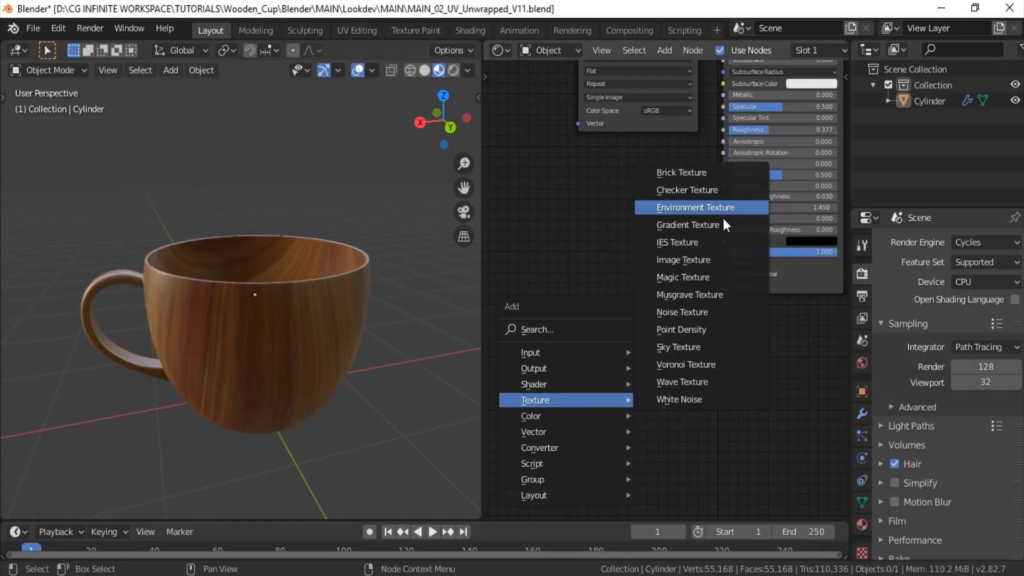
pyautogui.click(661, 259)
pyautogui.click(501, 313)
pyautogui.click(639, 340)
pyautogui.doubleClick(495, 184)
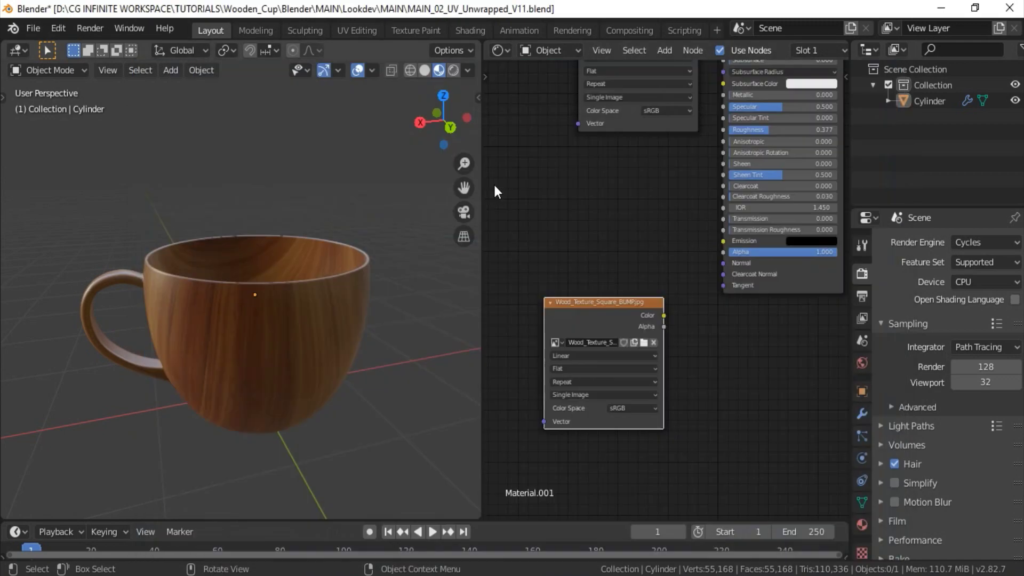
# Set the color space of the Wood_Texture_Square_BUMP.jpg texture node to Non-Color.
pyautogui.scroll(5, 693, 318)
pyautogui.moveTo(642, 466); pyautogui.dragTo(709, 341, button='middle')
pyautogui.click(709, 341)
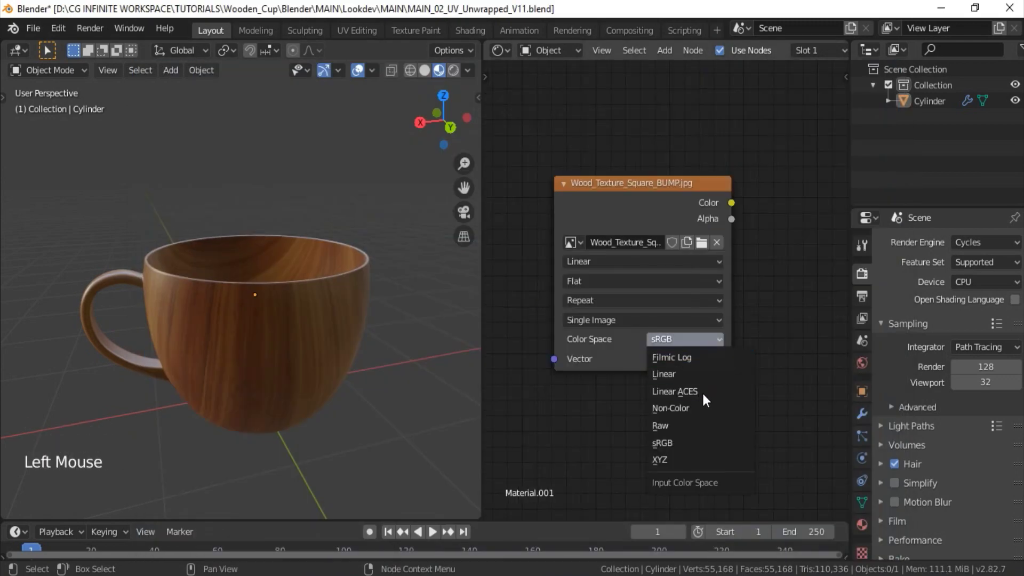
pyautogui.click(726, 411)
# Add a Bump node and place it between the bump texture node and the Principled BSDF.
pyautogui.scroll(-6, 753, 341)
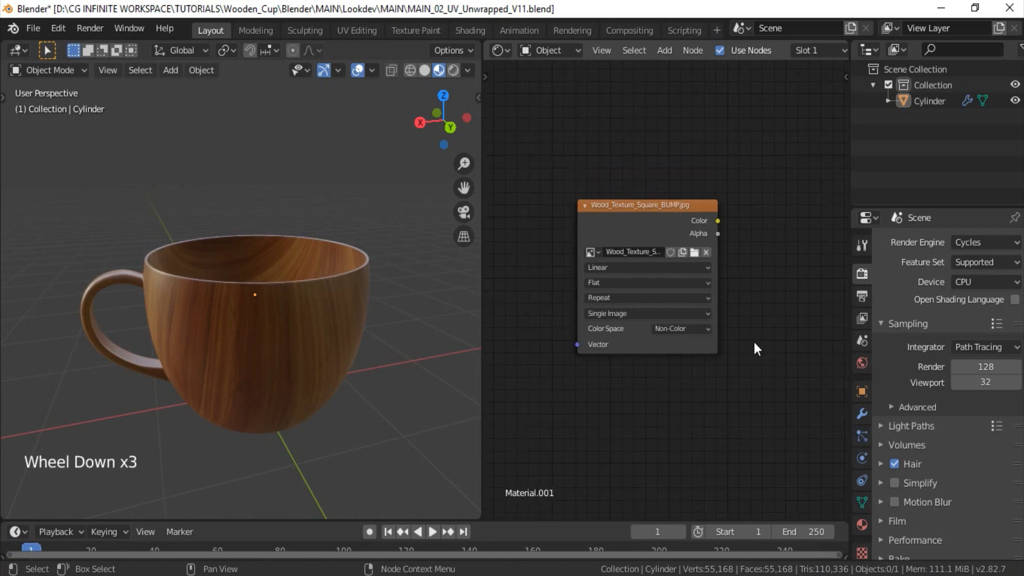
pyautogui.moveTo(757, 293); pyautogui.dragTo(656, 357, button='middle')
pyautogui.hotkey('shift', 'a')
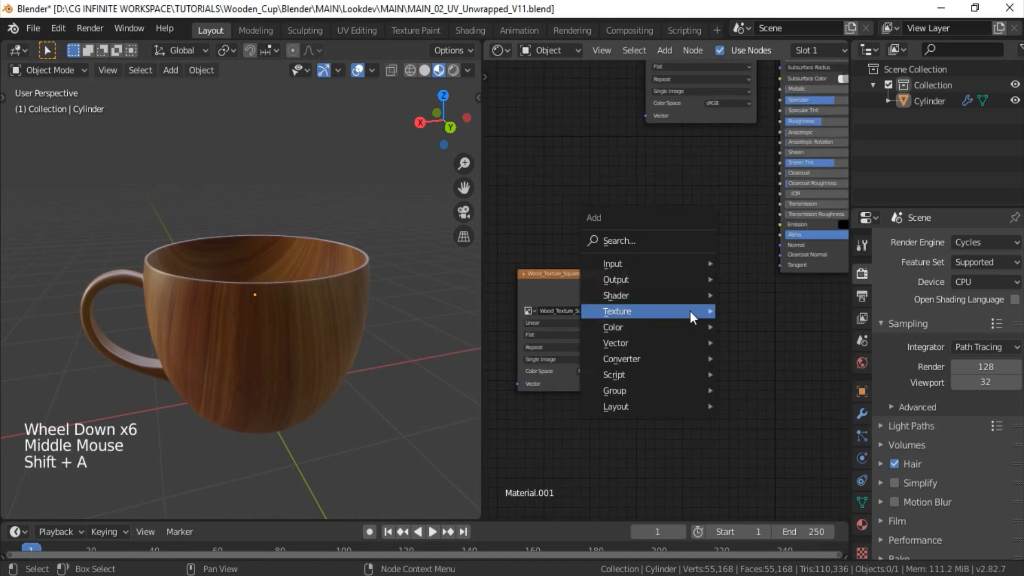
pyautogui.moveTo(669, 338)
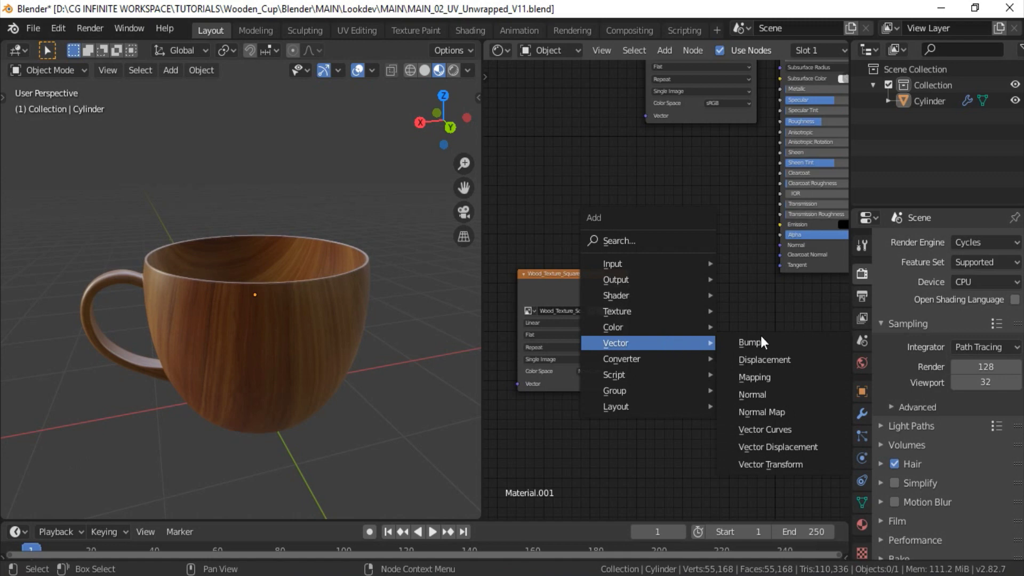
pyautogui.click(785, 342)
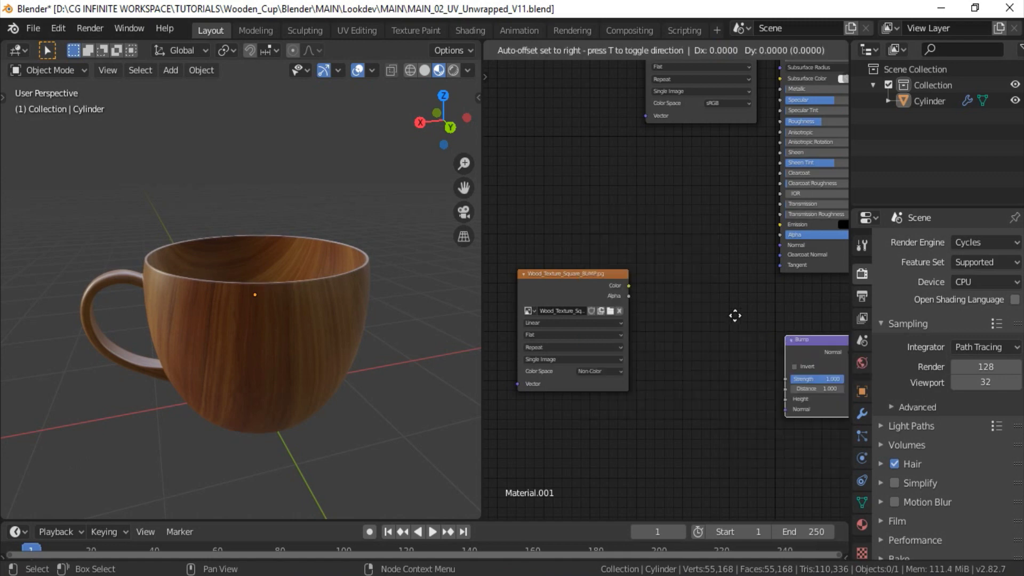
pyautogui.click(703, 290)
# Connect the bump texture's Color to the Bump node's Height, and its Normal output to the Principled BSDF's Normal input.
pyautogui.scroll(4, 703, 291)
pyautogui.moveTo(616, 285); pyautogui.dragTo(590, 294, button='middle')
pyautogui.moveTo(579, 297); pyautogui.dragTo(639, 356)
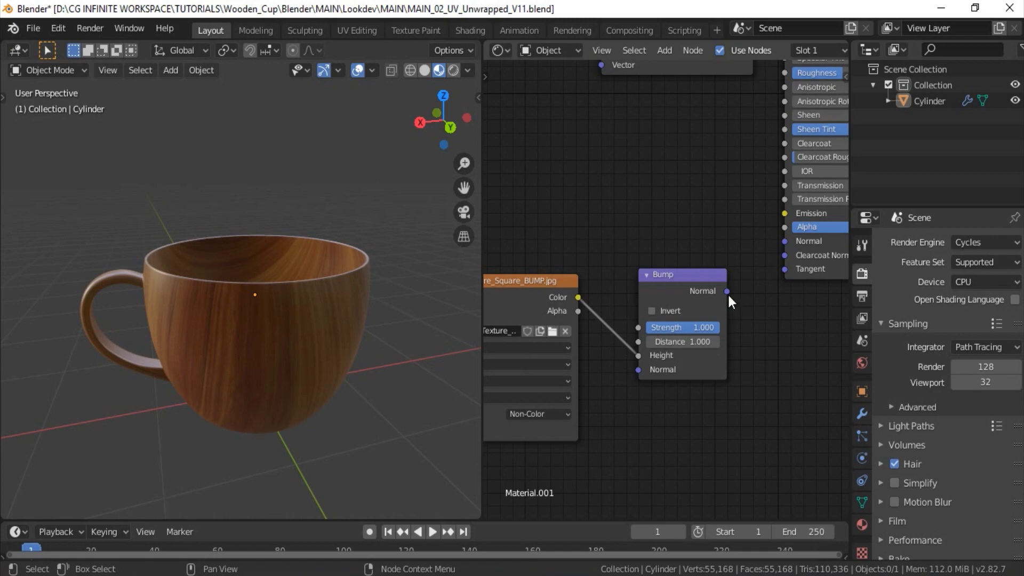
pyautogui.moveTo(727, 291); pyautogui.dragTo(783, 242)
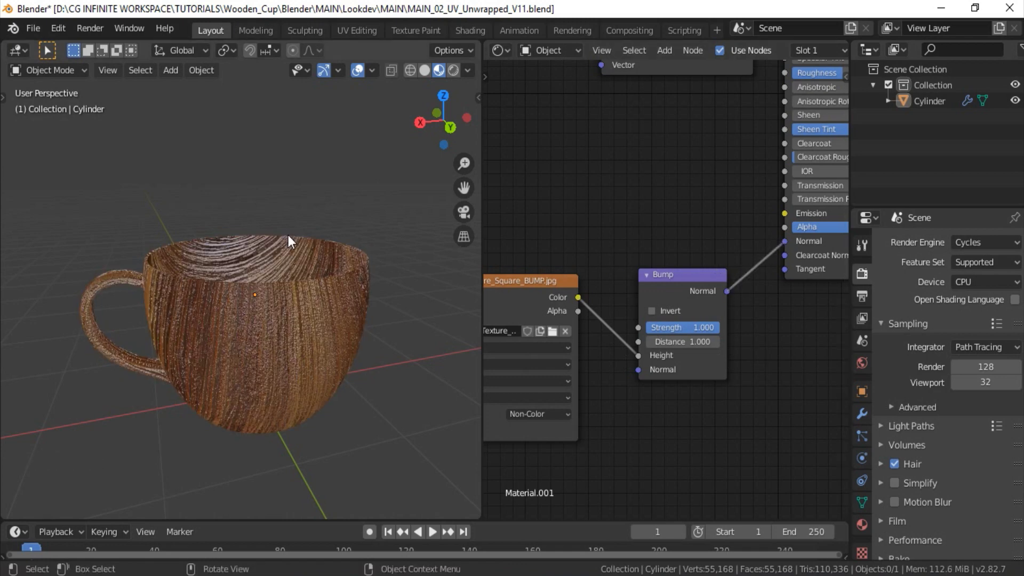
# Widen the 3D viewport, lower the Bump node's Strength to 0.067 and fine-tune it against the cup's surface.
pyautogui.moveTo(481, 262); pyautogui.dragTo(532, 261)
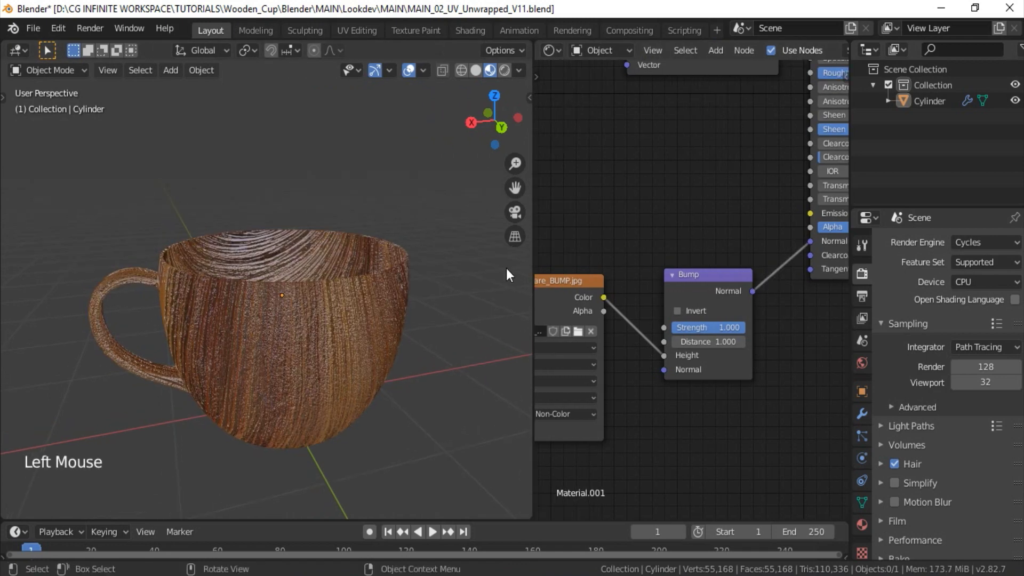
pyautogui.moveTo(342, 309); pyautogui.dragTo(383, 245, button='middle')
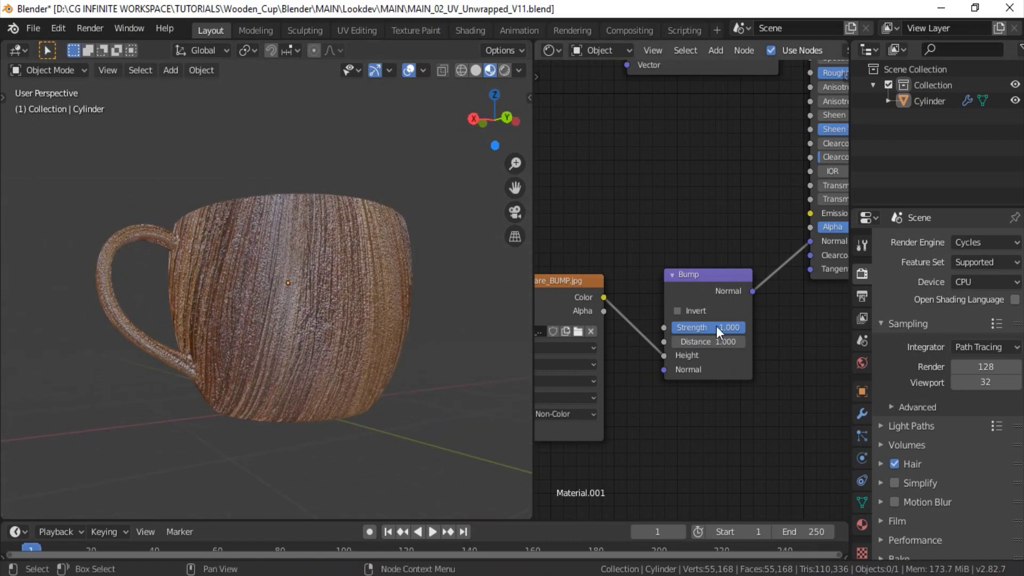
pyautogui.moveTo(728, 326); pyautogui.dragTo(661, 325)
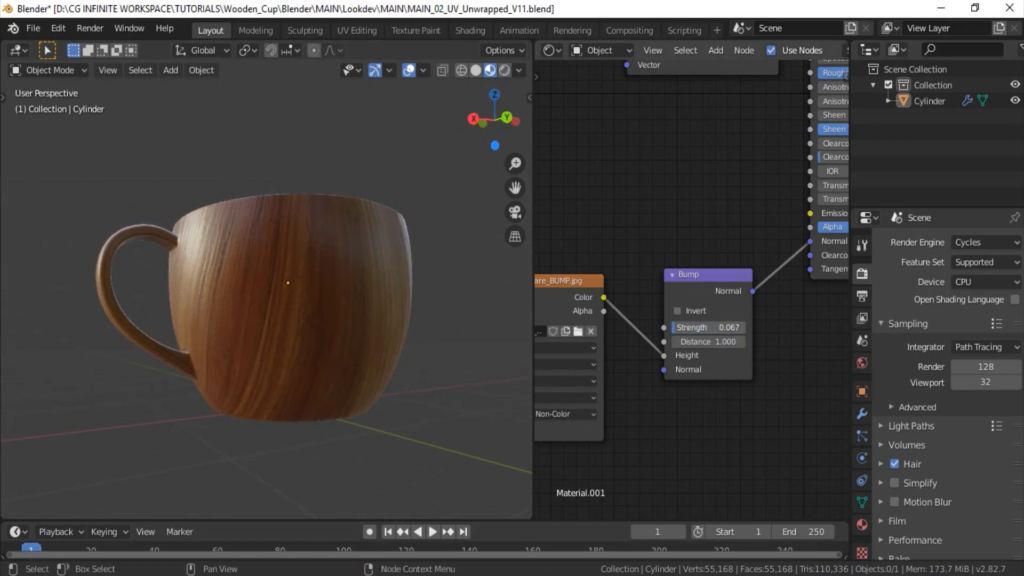
pyautogui.keyDown('shift'); pyautogui.moveTo(320, 298); pyautogui.dragTo(342, 288, button='middle'); pyautogui.keyUp('shift')
pyautogui.keyDown('ctrl'); pyautogui.moveTo(341, 288); pyautogui.dragTo(342, 256, button='middle'); pyautogui.keyUp('ctrl')
pyautogui.moveTo(713, 330); pyautogui.dragTo(715, 330)
pyautogui.scroll(-3, 329, 324)
pyautogui.moveTo(329, 325); pyautogui.dragTo(400, 405, button='middle')
pyautogui.scroll(2, 314, 398)
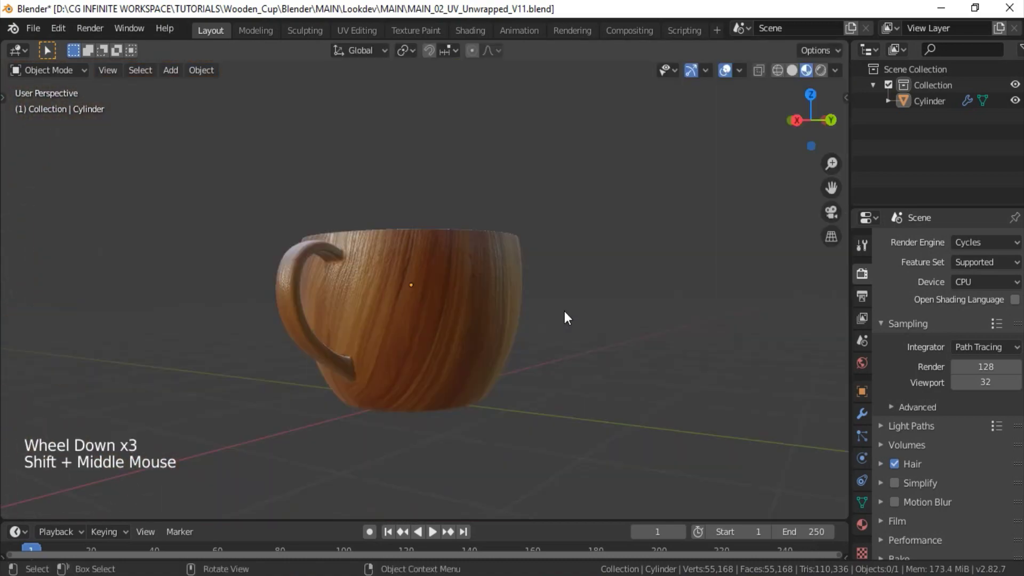
# Add a camera to the cup scene.
pyautogui.moveTo(565, 311); pyautogui.dragTo(548, 293, button='middle')
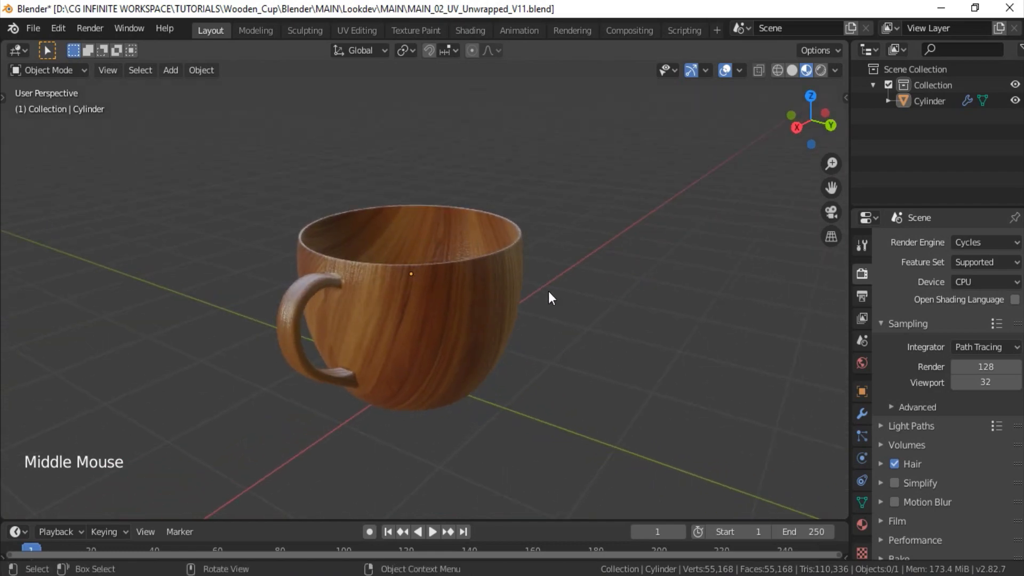
pyautogui.hotkey('shift', 'a')
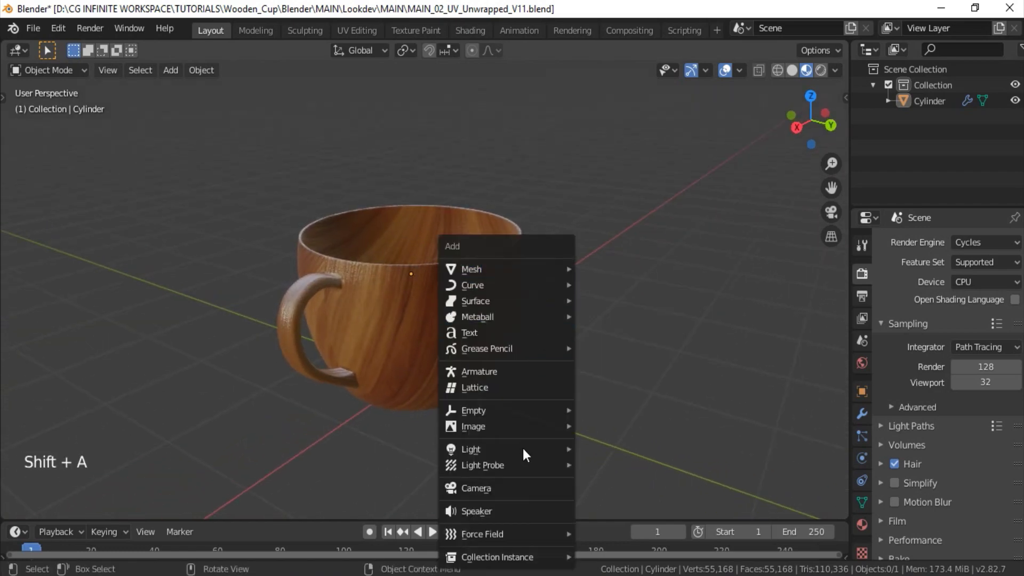
pyautogui.click(523, 490)
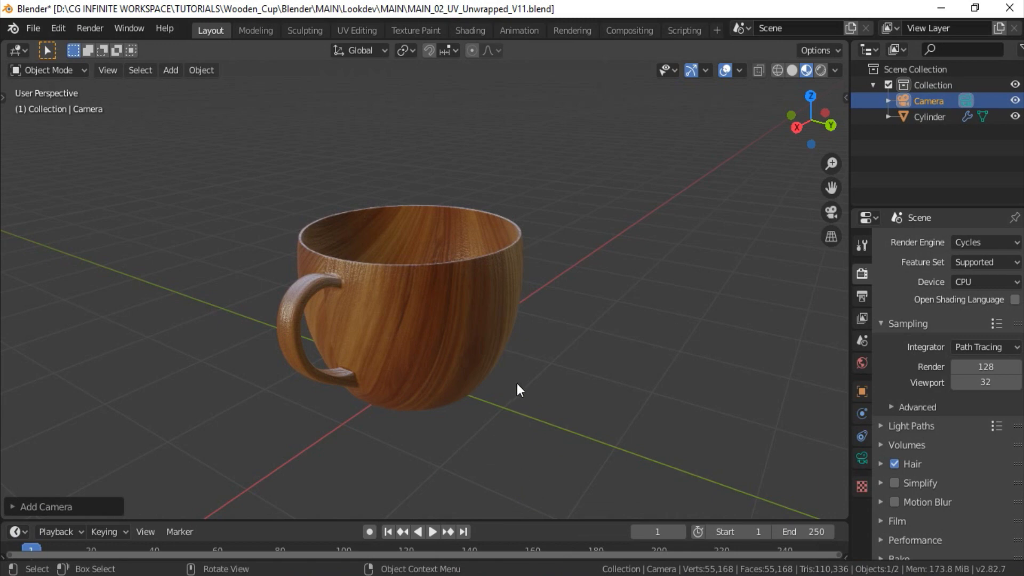
# Align the camera to a close view of the cup and pull it back about 1.8 m along its local Z axis.
pyautogui.keyDown('shift'); pyautogui.moveTo(517, 383); pyautogui.dragTo(531, 341, button='middle'); pyautogui.keyUp('shift')
pyautogui.moveTo(531, 341); pyautogui.dragTo(549, 295, button='middle')
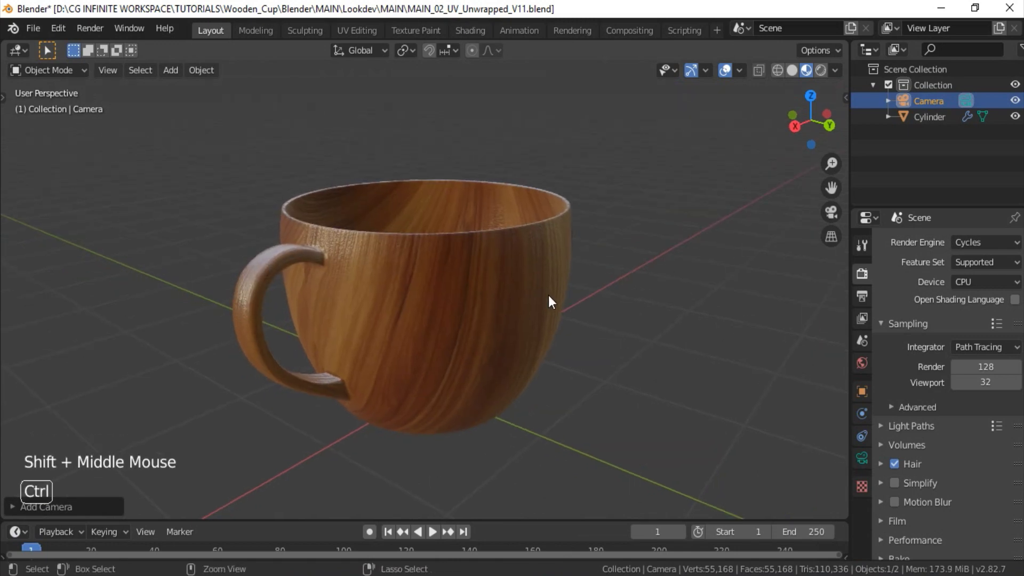
pyautogui.press('ctrl+alt+KP_0')
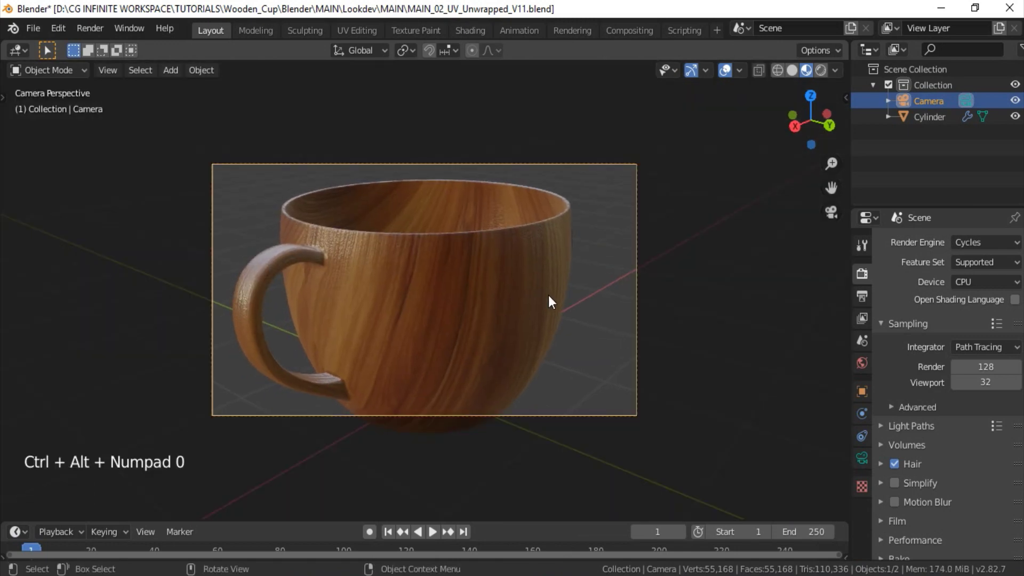
pyautogui.press('g')
pyautogui.press('z')
pyautogui.press('z')
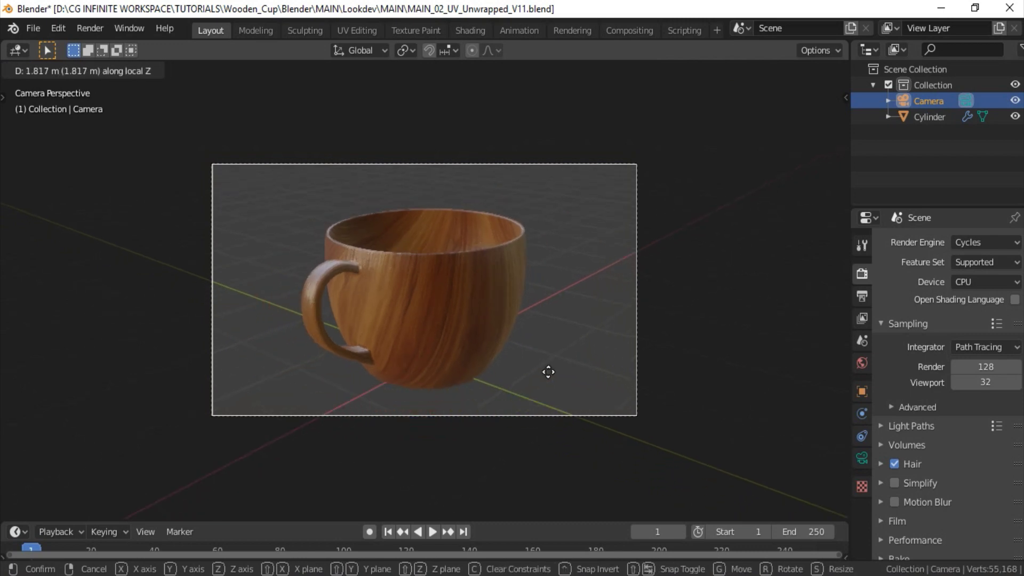
pyautogui.click(553, 370)
# Move and trackball-rotate the camera until the whole cup, including its handle, is framed.
pyautogui.press('g')
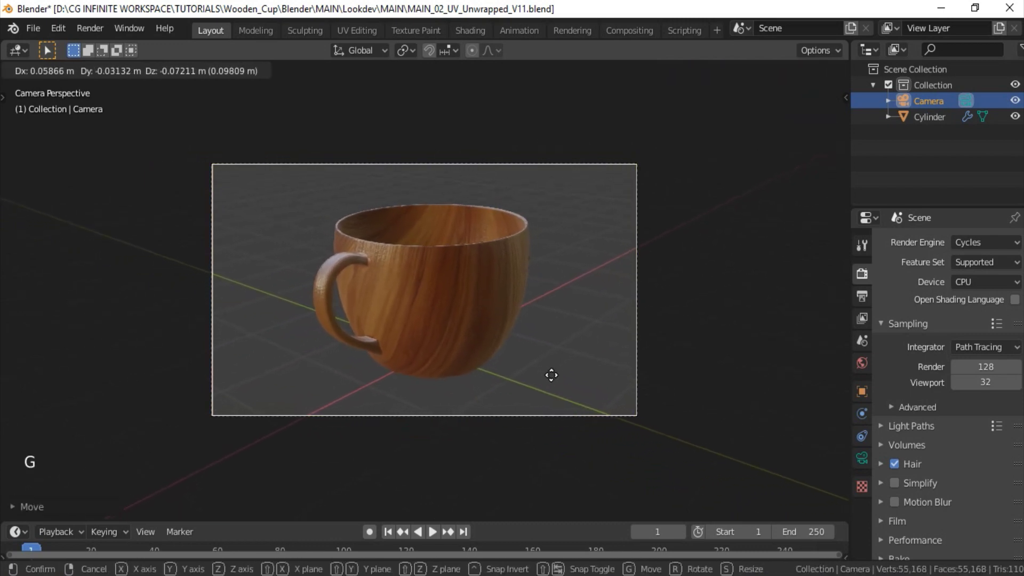
pyautogui.click(555, 369)
pyautogui.press('r')
pyautogui.press('r')
pyautogui.click(554, 214)
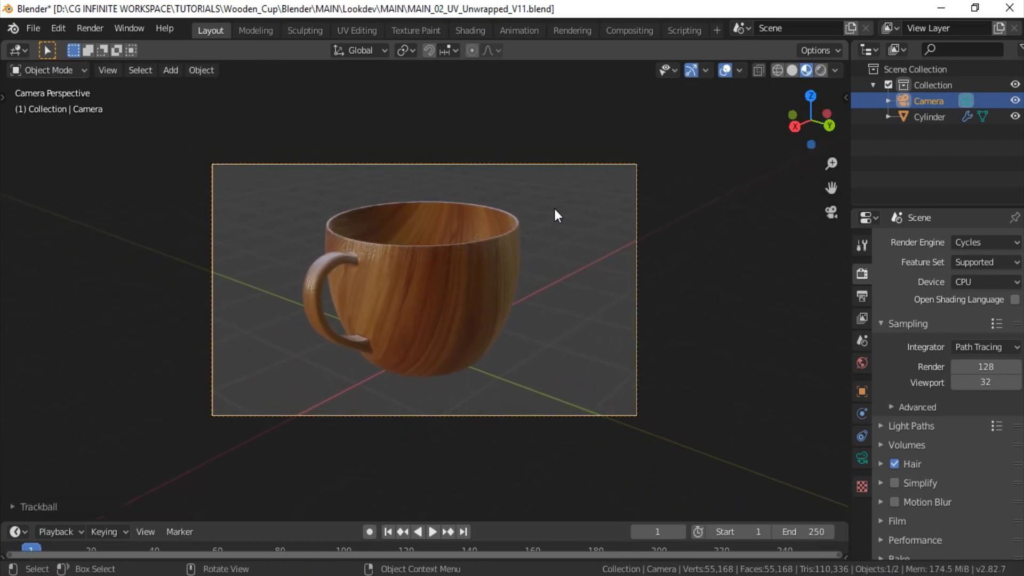
pyautogui.press('g')
pyautogui.click(549, 199)
pyautogui.scroll(-4, 549, 198)
pyautogui.click(574, 249)
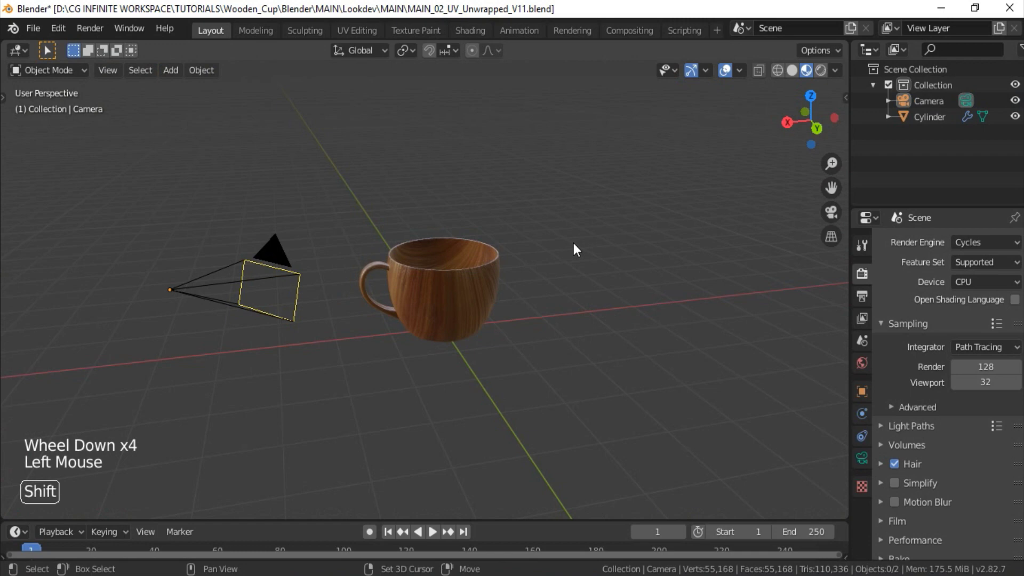
# Add a plane, reset its location to the origin and scale it up into a large floor around the cup.
pyautogui.hotkey('shift', 'a')
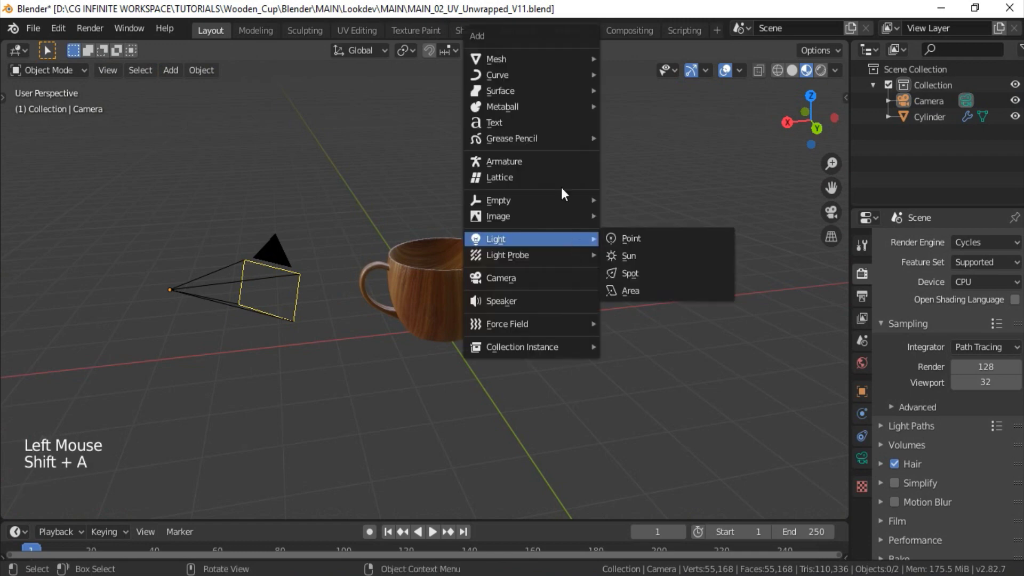
pyautogui.click(630, 55)
pyautogui.hotkey('alt', 'g')
pyautogui.scroll(-4, 540, 315)
pyautogui.scroll(-1, 539, 316)
pyautogui.moveTo(538, 316); pyautogui.dragTo(542, 320, button='middle')
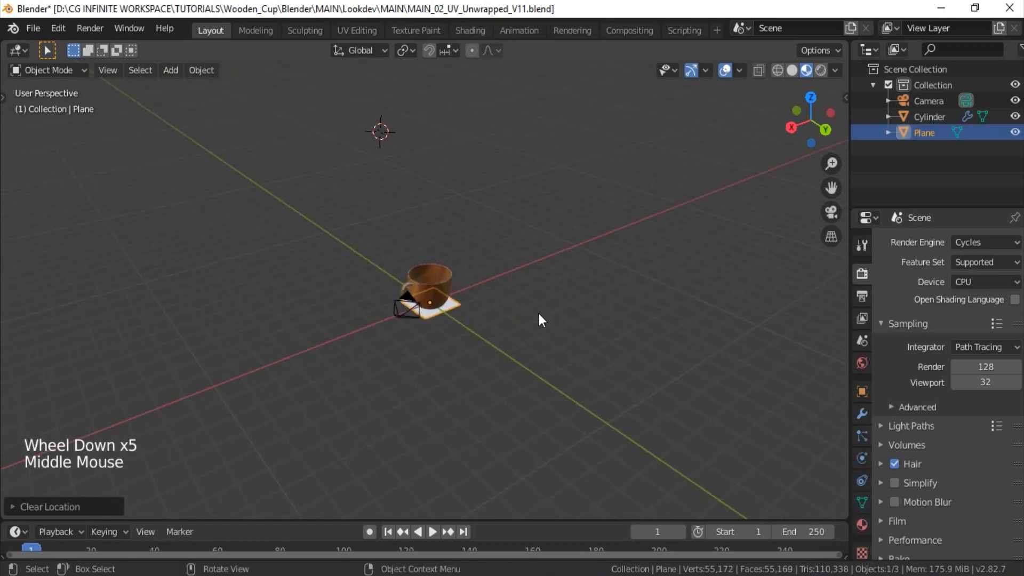
pyautogui.press('s')
pyautogui.click(589, 222)
pyautogui.moveTo(588, 217); pyautogui.dragTo(590, 213, button='middle')
# Extrude the floor plane's two back edges upward along Z into tall backdrop walls.
pyautogui.press('Tab')
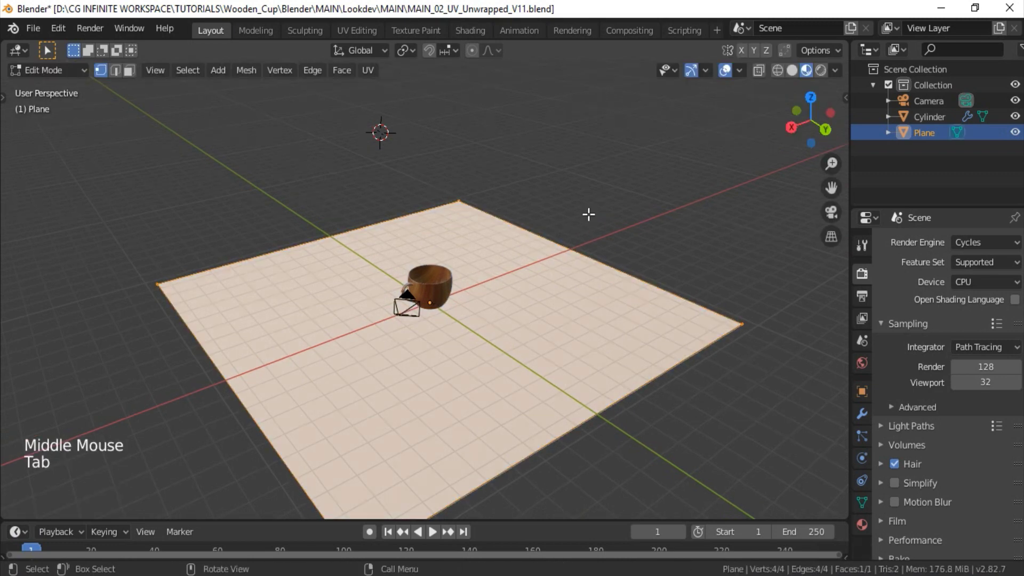
pyautogui.press('2')
pyautogui.click(526, 226)
pyautogui.keyDown('shift'); pyautogui.click(469, 224); pyautogui.keyUp('shift')
pyautogui.moveTo(469, 224); pyautogui.dragTo(587, 194, button='middle')
pyautogui.press('e')
pyautogui.press('z')
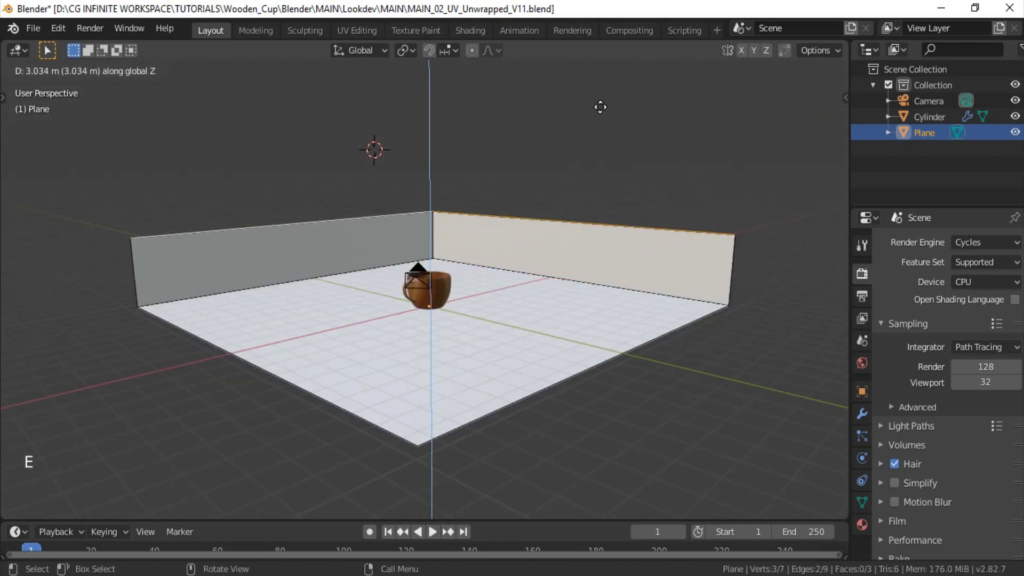
pyautogui.click(557, 347)
# Bevel the backdrop's floor-to-wall edges and its vertical corner edge with 14 segments and a width of about 0.22 m.
pyautogui.moveTo(506, 310); pyautogui.dragTo(502, 299, button='middle')
pyautogui.click(581, 283)
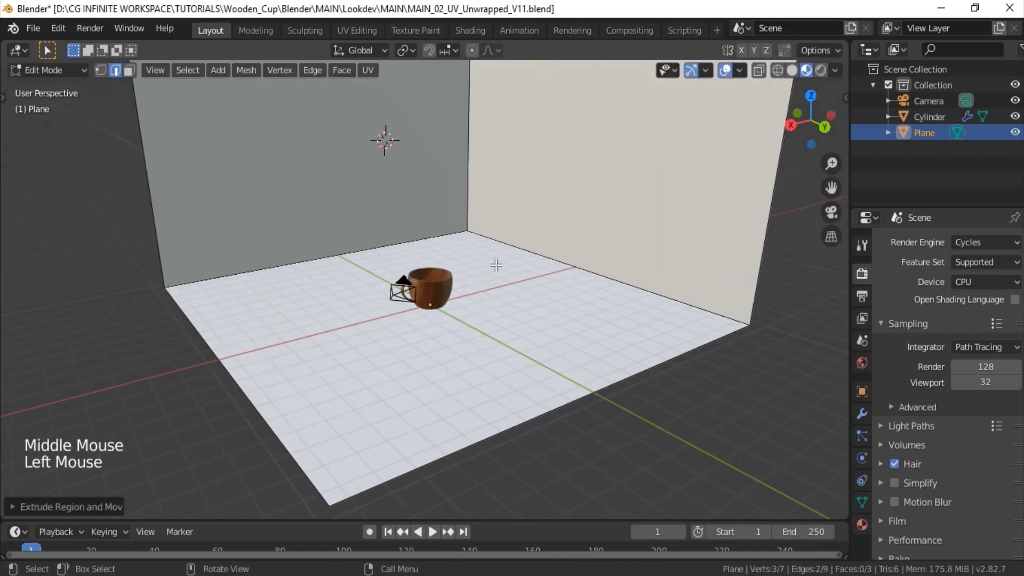
pyautogui.keyDown('ctrl'); pyautogui.click(288, 283); pyautogui.keyUp('ctrl')
pyautogui.hotkey('ctrl', 'b')
pyautogui.scroll(13, 586, 257)
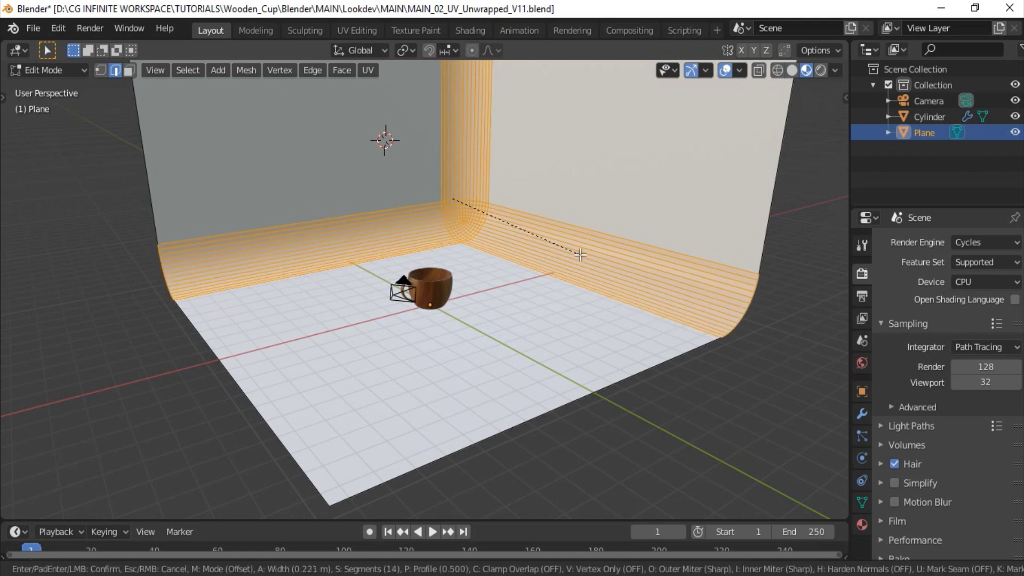
pyautogui.click(582, 257)
# Return to Object Mode, shade the backdrop smooth and deselect it.
pyautogui.press('Tab')
pyautogui.rightClick(546, 191)
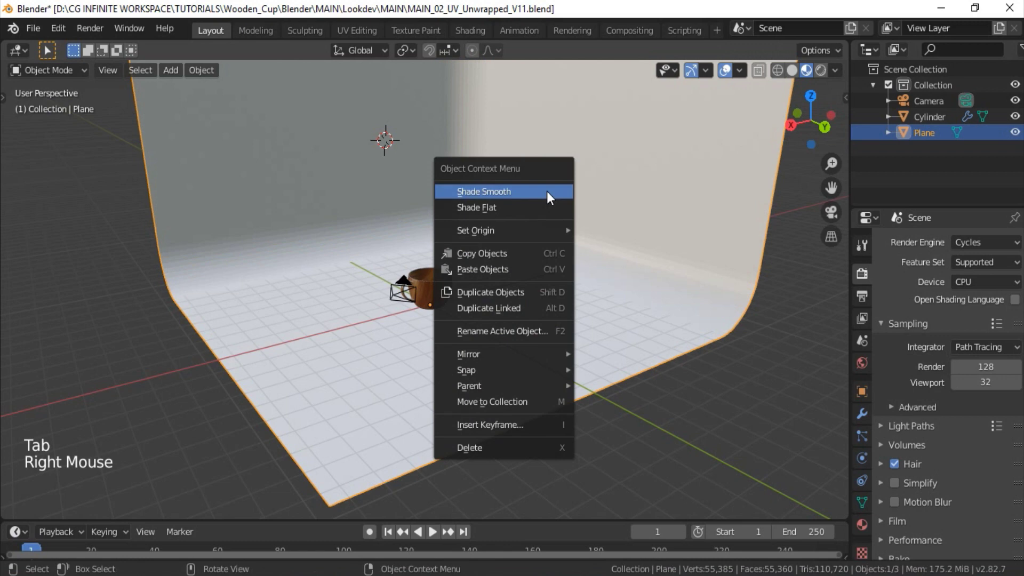
pyautogui.click(547, 191)
pyautogui.click(631, 427)
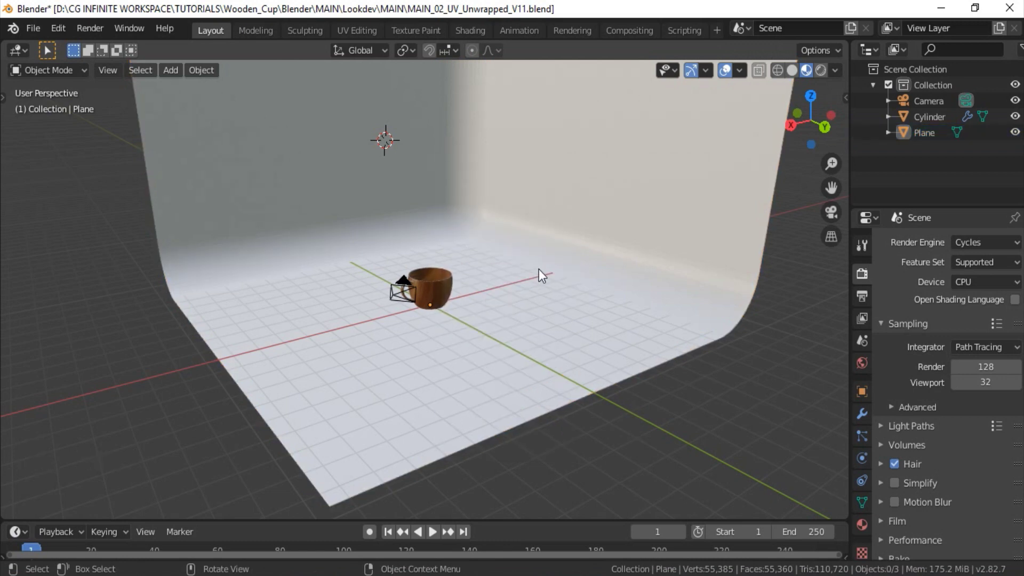
# Look through the camera and switch the viewport to Rendered shading.
pyautogui.press('KP_0')
pyautogui.press('z')
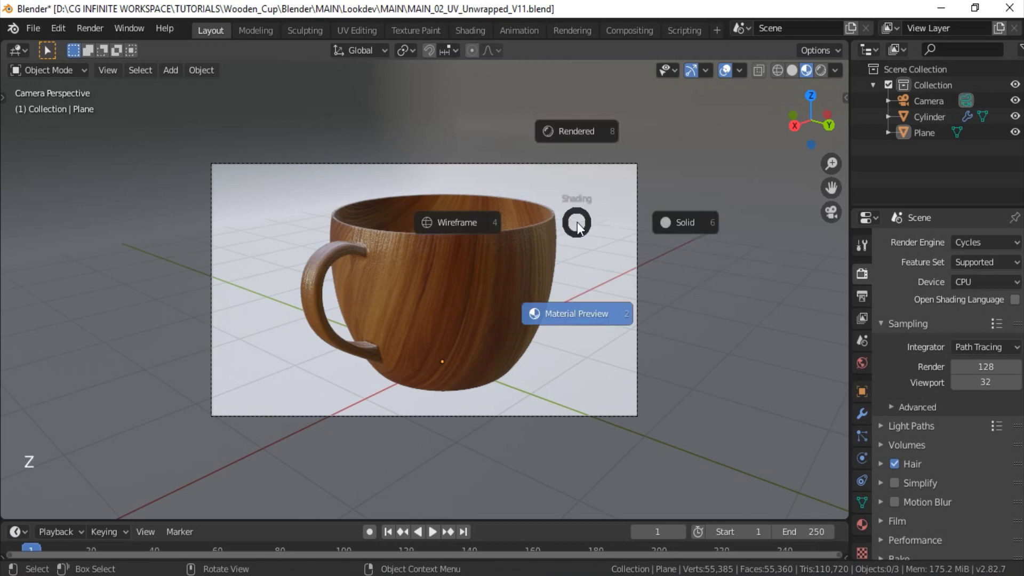
pyautogui.click(578, 133)
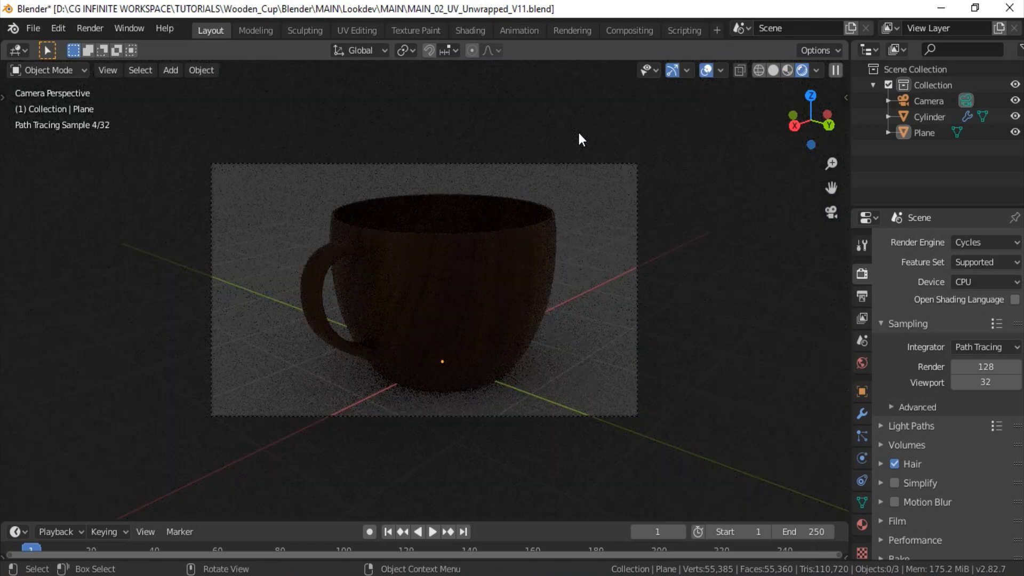
# Set the world background color to black, with a value of 0.
pyautogui.moveTo(647, 288); pyautogui.dragTo(693, 331, button='middle')
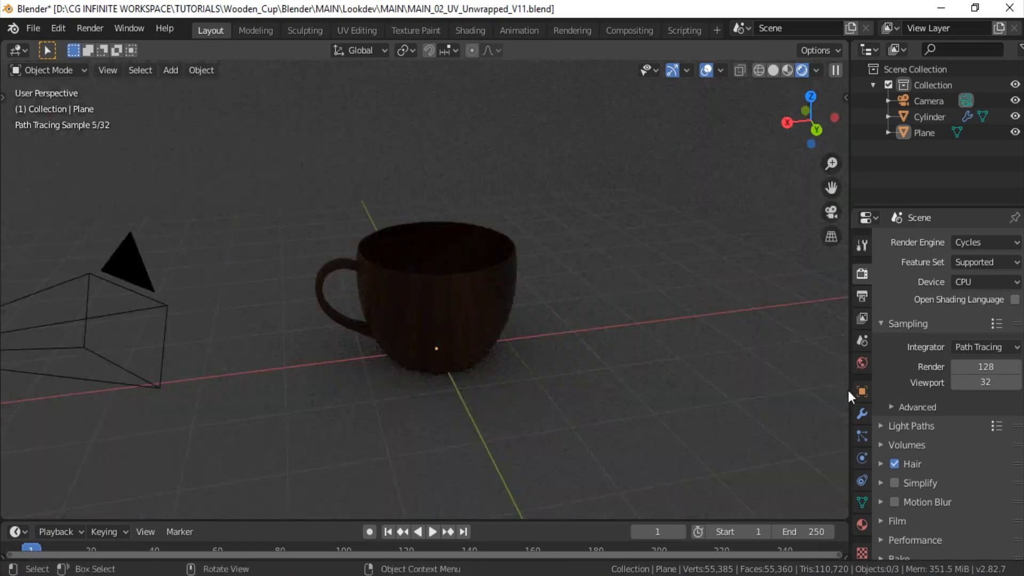
pyautogui.click(857, 364)
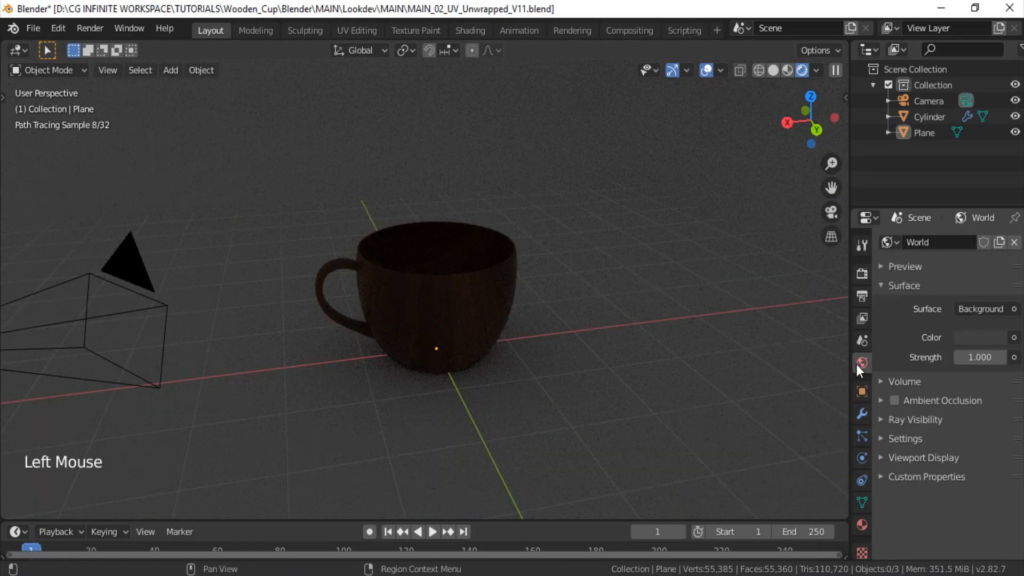
pyautogui.click(987, 338)
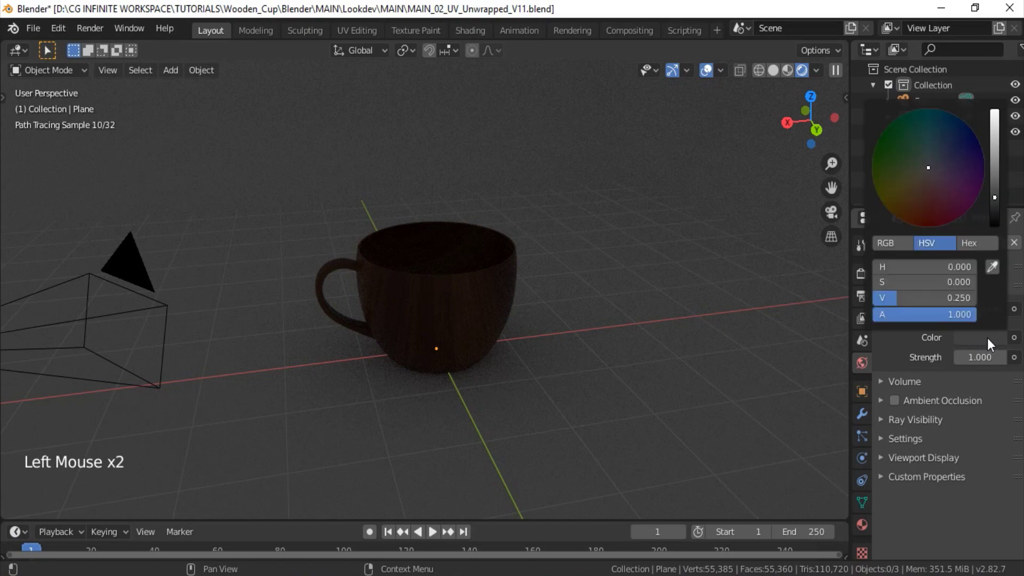
pyautogui.moveTo(996, 199); pyautogui.dragTo(995, 225)
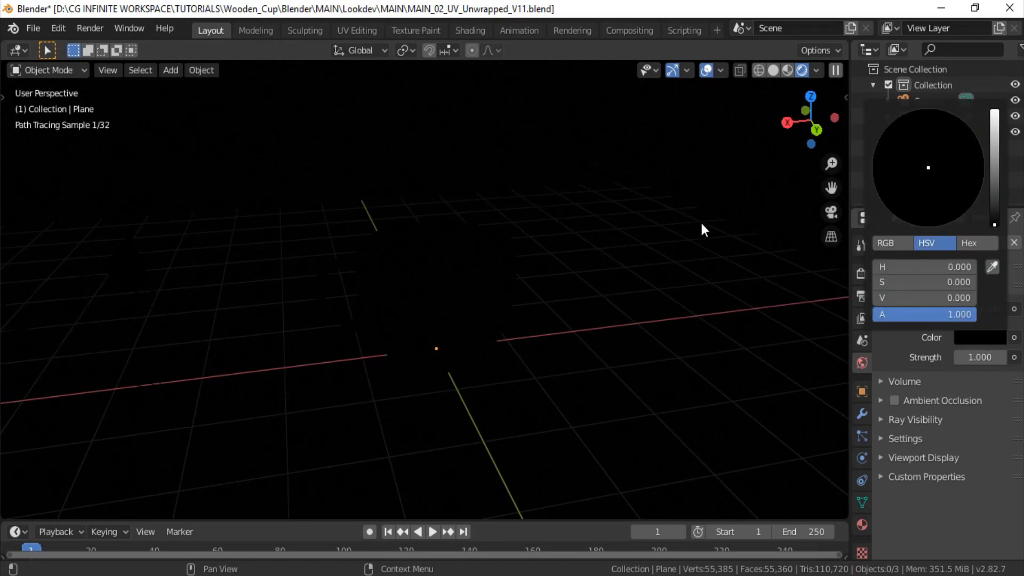
# Add a point light, reset its location to the origin and raise it along Z above the cup.
pyautogui.hotkey('shift', 'a')
pyautogui.moveTo(506, 442)
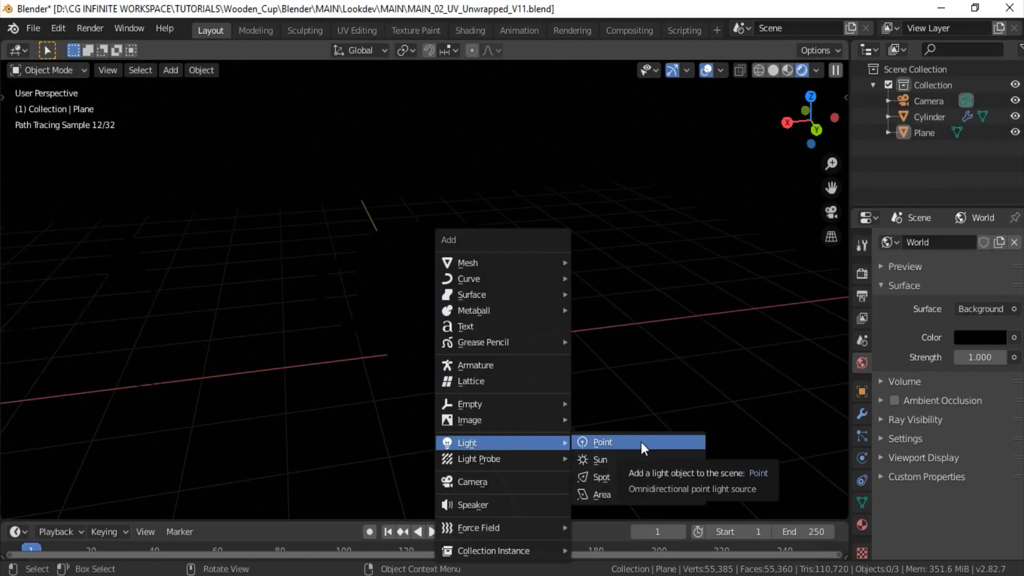
pyautogui.click(641, 441)
pyautogui.hotkey('alt', 'g')
pyautogui.press('g')
pyautogui.press('z')
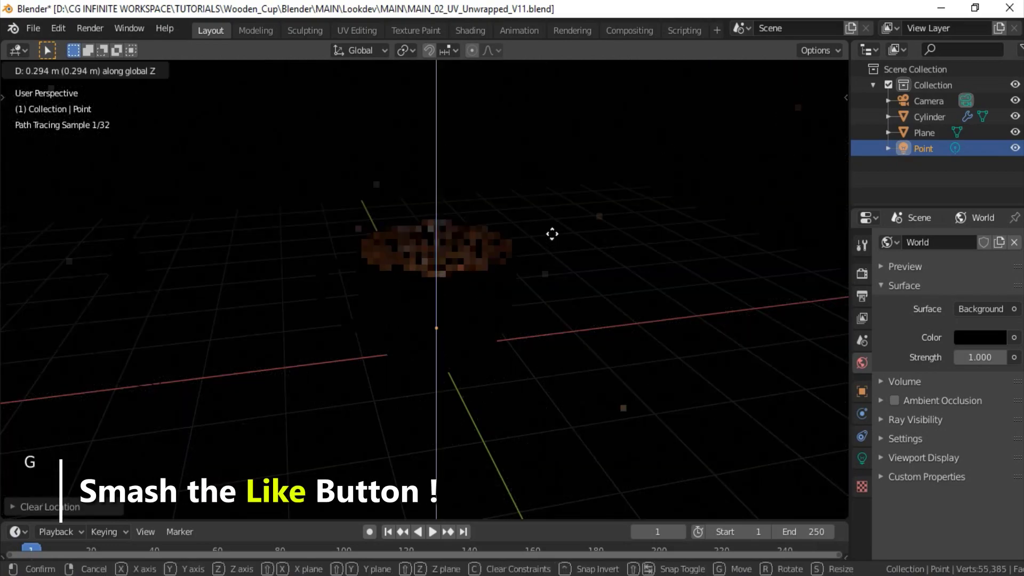
pyautogui.click(560, 87)
# Move the point light off to the handle side of the cup, above the camera.
pyautogui.scroll(-3, 560, 87)
pyautogui.keyDown('shift'); pyautogui.moveTo(560, 160); pyautogui.dragTo(566, 267, button='middle'); pyautogui.keyUp('shift')
pyautogui.moveTo(566, 267); pyautogui.dragTo(566, 341, button='middle')
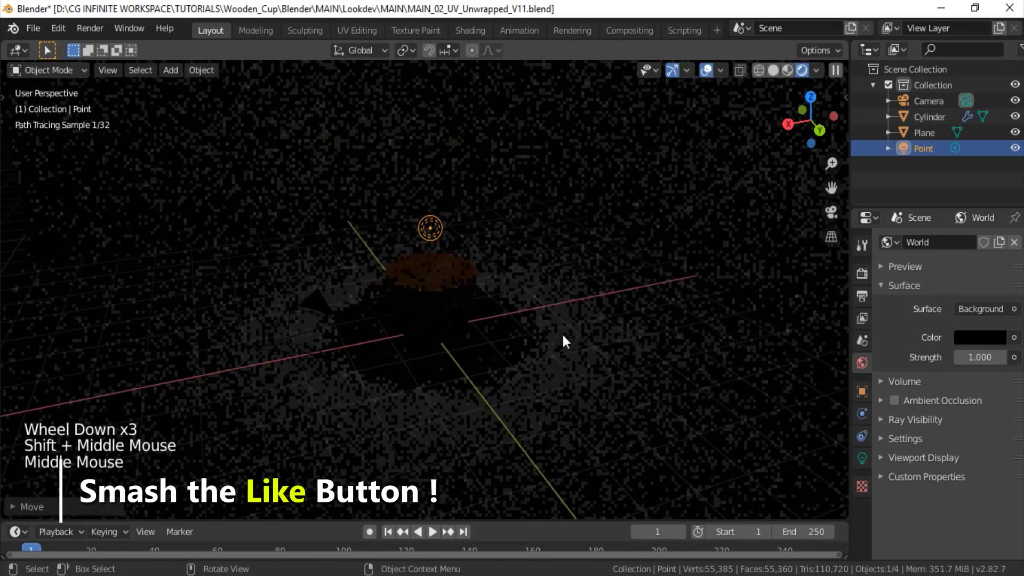
pyautogui.press('g')
pyautogui.click(397, 299)
# Widen the properties editor and raise the point light's power to 2190.2 W.
pyautogui.click(862, 457)
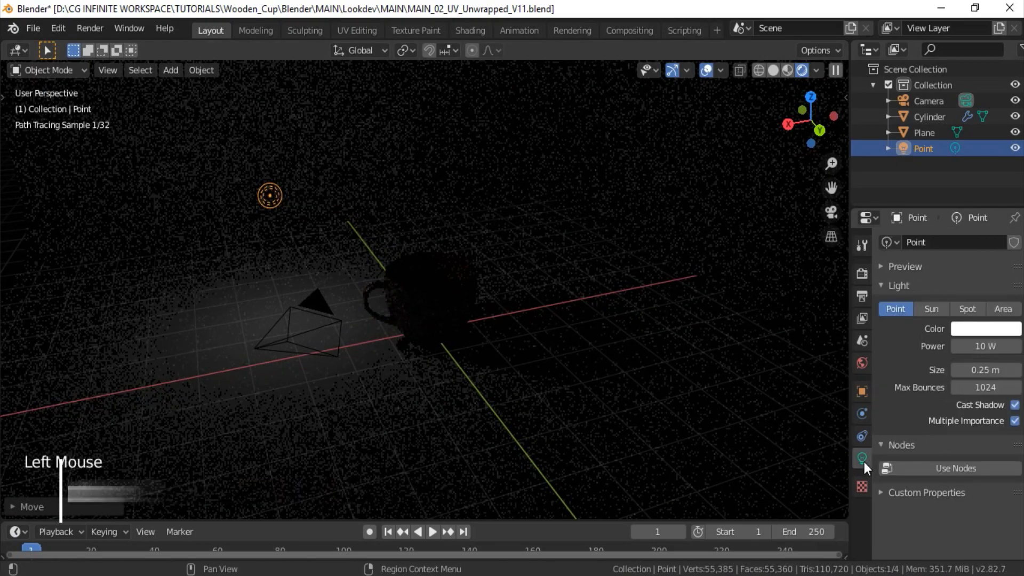
pyautogui.moveTo(847, 421); pyautogui.dragTo(826, 421)
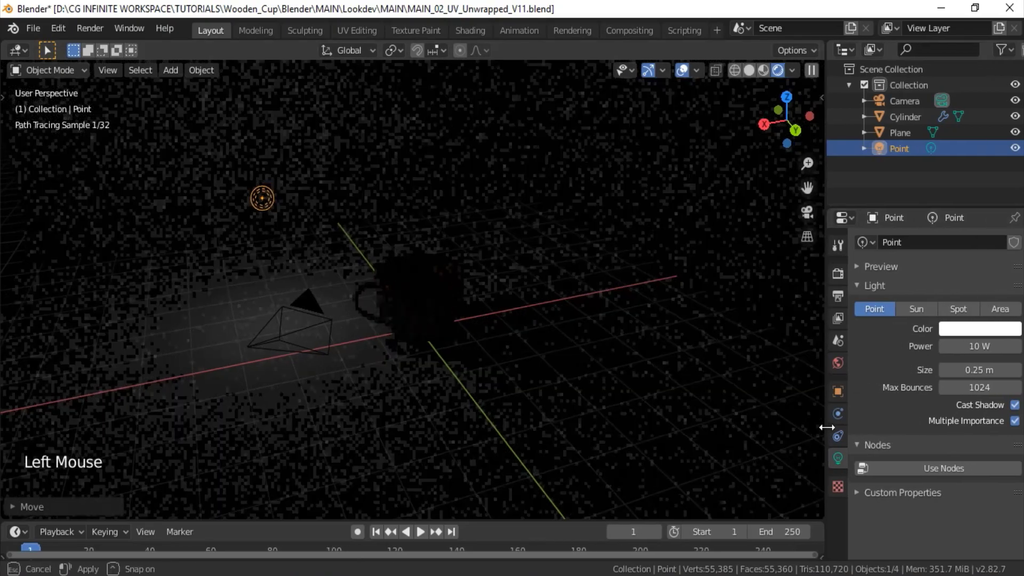
pyautogui.moveTo(980, 346); pyautogui.dragTo(1022, 346)
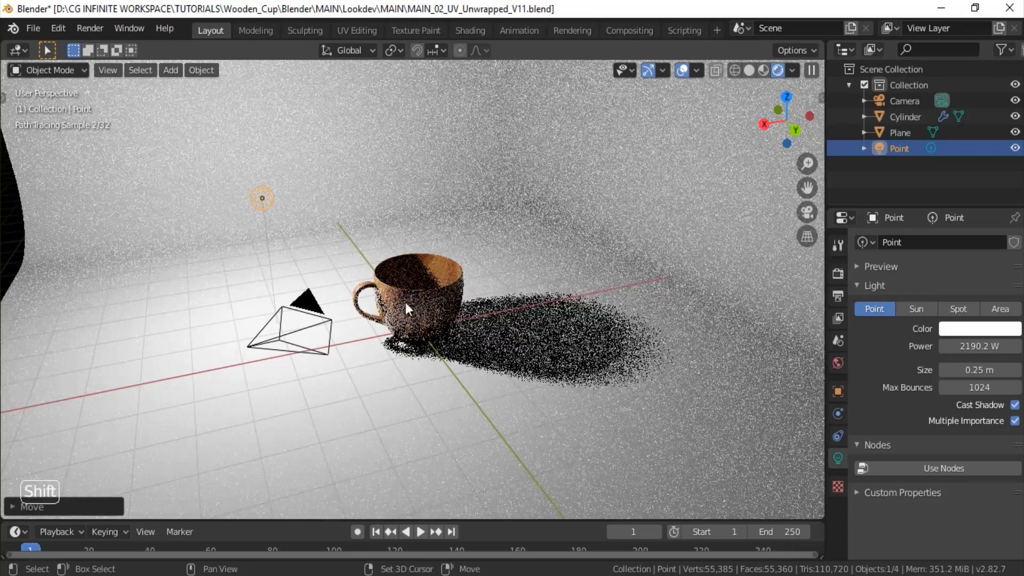
pyautogui.keyDown('shift'); pyautogui.moveTo(475, 320); pyautogui.dragTo(508, 337, button='middle'); pyautogui.keyUp('shift')
# Set the point light's size to 1.03 m and its power to 2500 W.
pyautogui.moveTo(987, 370); pyautogui.dragTo(1019, 370)
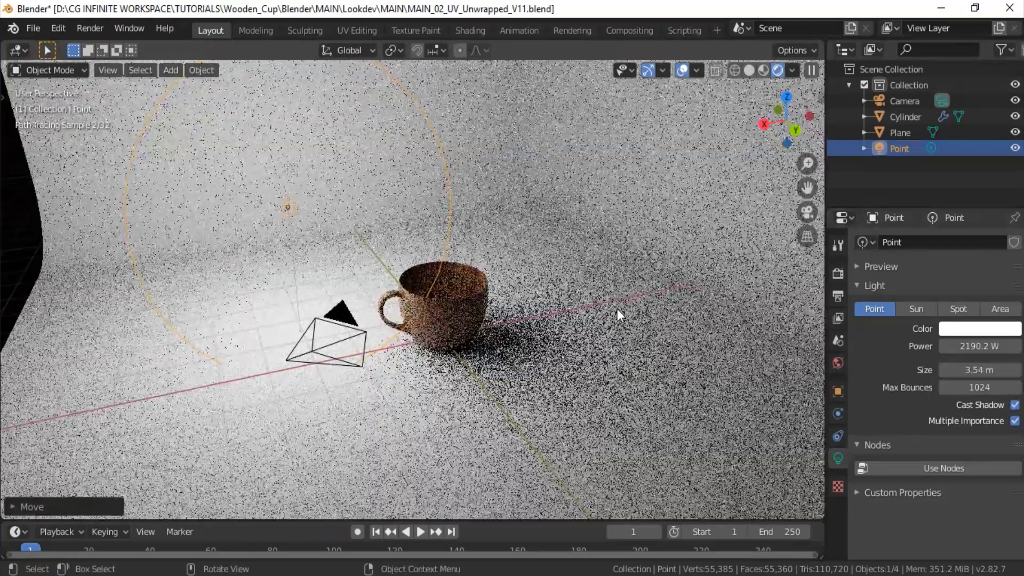
pyautogui.moveTo(993, 371); pyautogui.dragTo(969, 371)
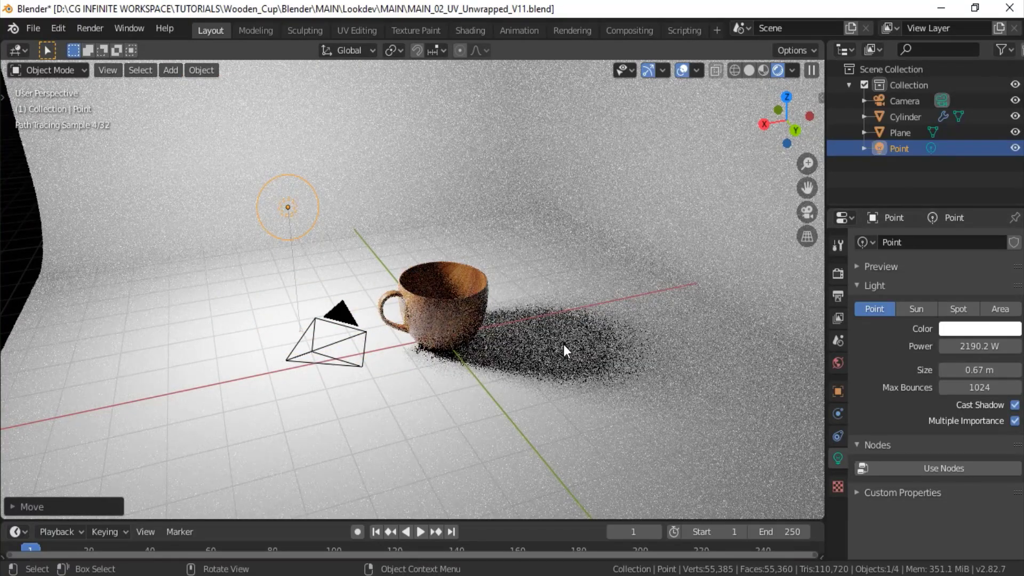
pyautogui.moveTo(999, 369); pyautogui.dragTo(967, 346)
pyautogui.doubleClick(968, 346)
pyautogui.write('2500')
pyautogui.press('Return')
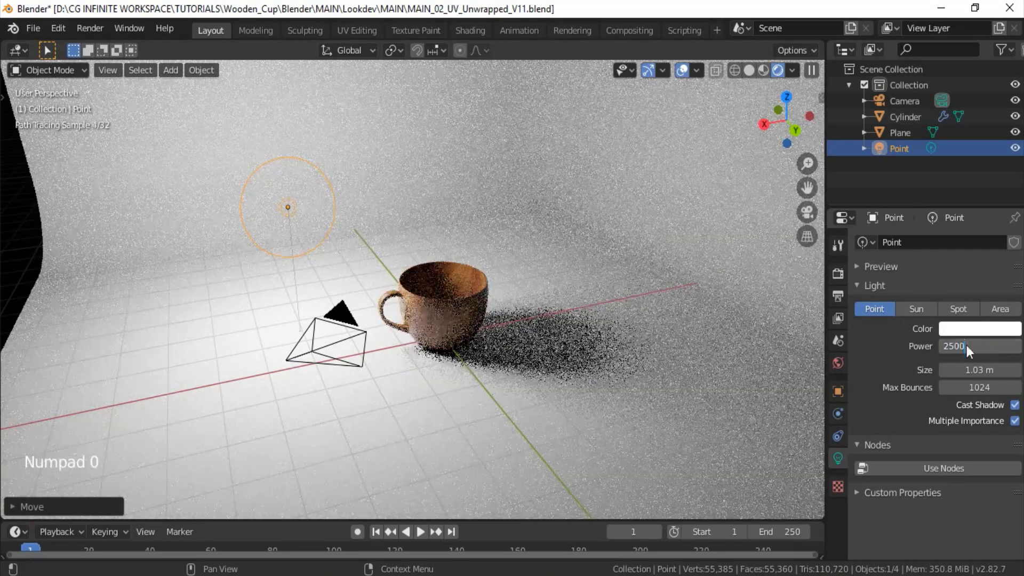
# Shift the point light horizontally by about 0.7 m, mainly along Y, in a top view beside the camera view.
pyautogui.moveTo(470, 298); pyautogui.dragTo(501, 303, button='middle')
pyautogui.press('g')
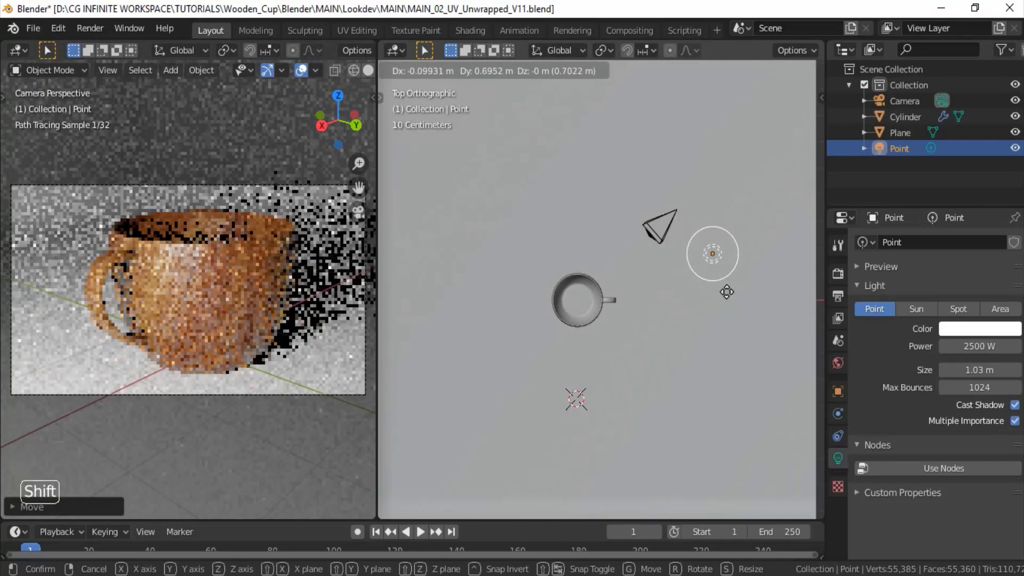
pyautogui.rightClick(728, 288)
# Adjust the point light's height along Z while checking the lighting on the cup in the camera view.
pyautogui.moveTo(720, 303); pyautogui.dragTo(632, 217, button='middle')
pyautogui.press('g')
pyautogui.press('z')
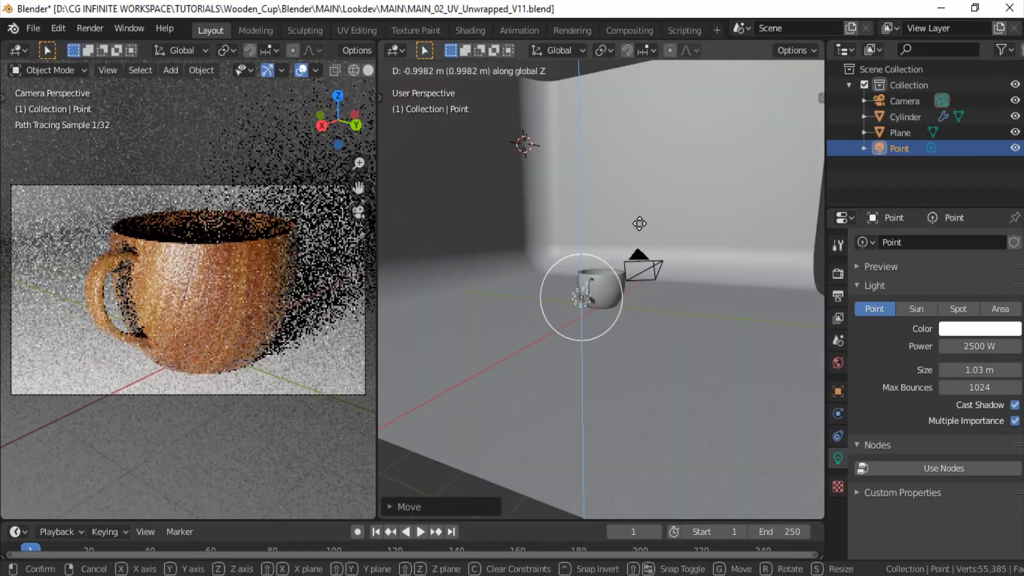
pyautogui.click(669, 260)
pyautogui.moveTo(670, 261); pyautogui.dragTo(625, 257, button='middle')
pyautogui.press('g')
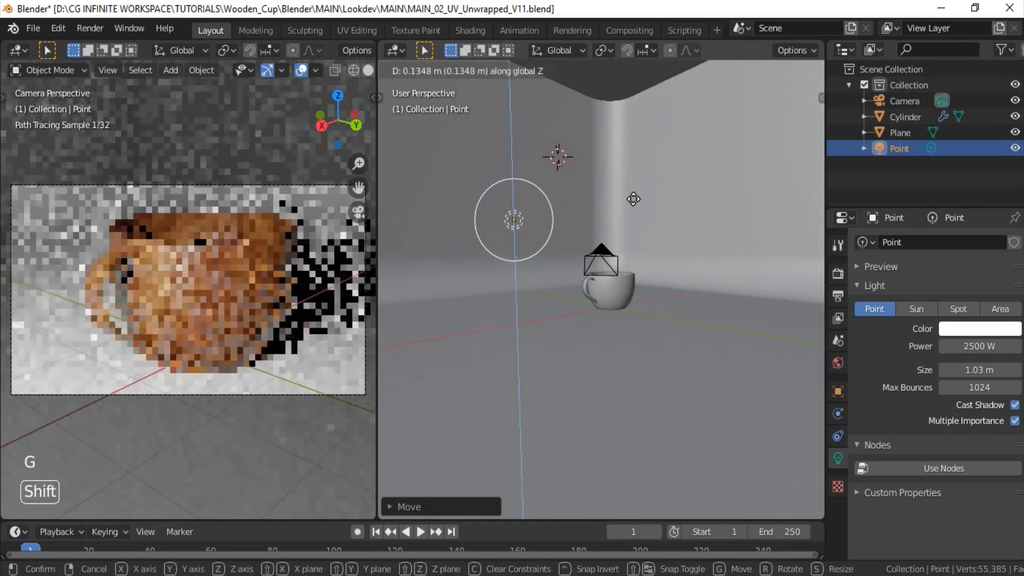
pyautogui.click(599, 136)
# Add a second point light, reset its location to the origin and raise it along Z above the cup.
pyautogui.scroll(-4, 599, 136)
pyautogui.hotkey('shift', 'a')
pyautogui.moveTo(635, 264)
pyautogui.click(724, 264)
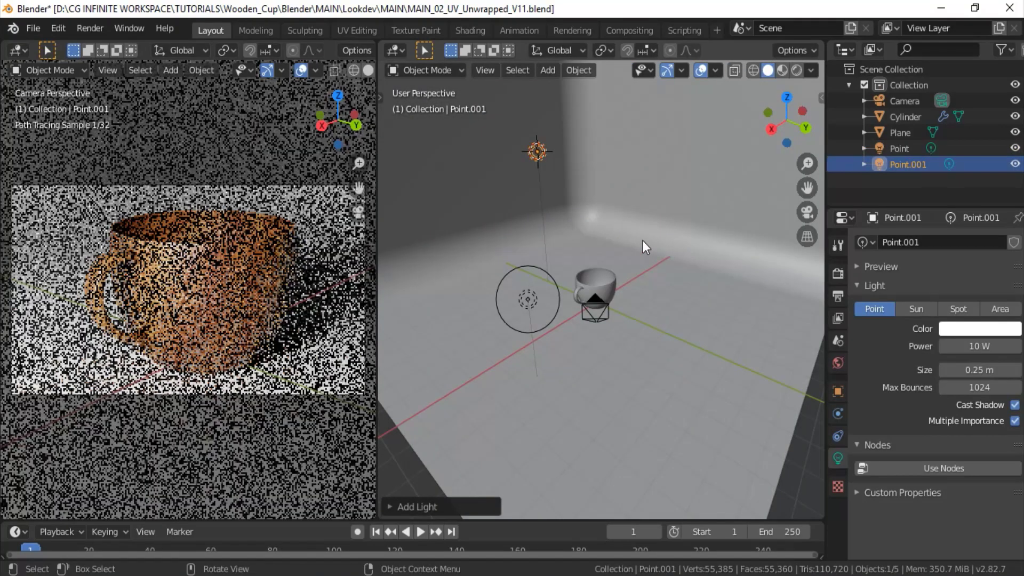
pyautogui.hotkey('alt', 'g')
pyautogui.press('g')
pyautogui.press('z')
pyautogui.click(646, 205)
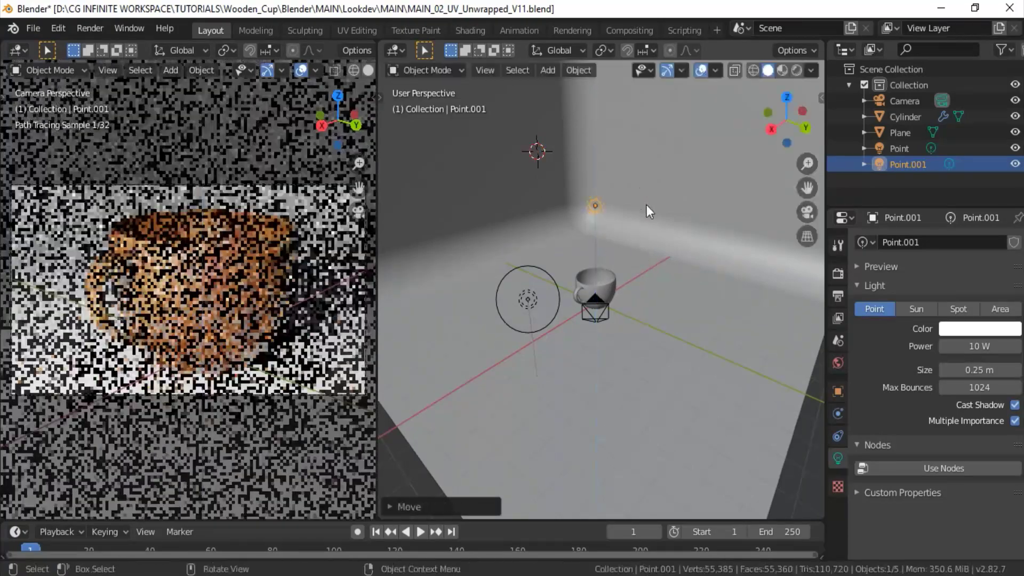
# Move the second point light in the top view by about 3.9 m along negative X and 3.7 m along Y.
pyautogui.moveTo(650, 210); pyautogui.dragTo(690, 360, button='middle')
pyautogui.scroll(-1, 667, 329)
pyautogui.press('KP_7')
pyautogui.press('g')
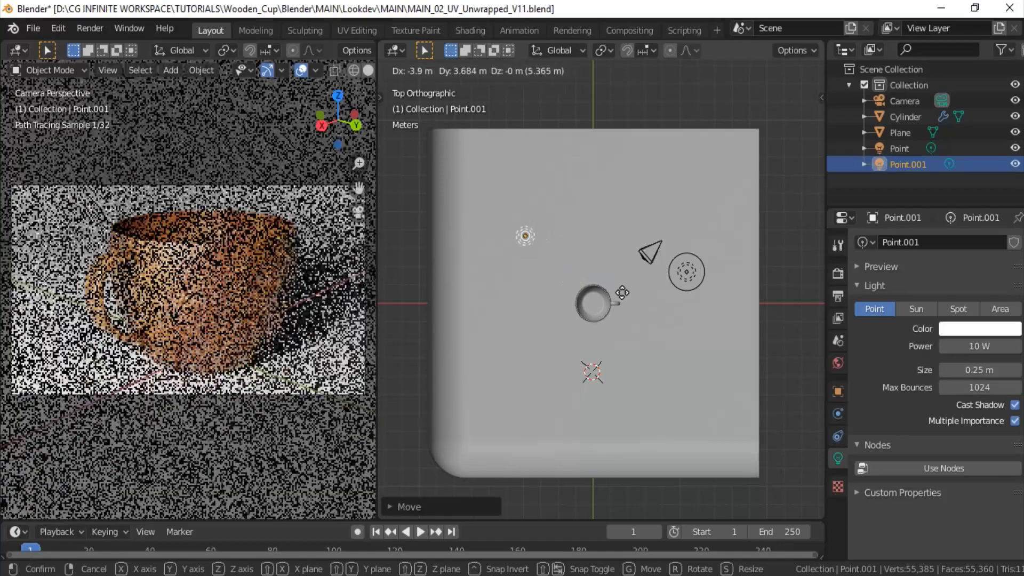
pyautogui.click(610, 293)
# Hide the first point light and widen the camera viewport to judge the second light alone.
pyautogui.moveTo(610, 293); pyautogui.dragTo(565, 296, button='middle')
pyautogui.keyDown('shift'); pyautogui.moveTo(565, 296); pyautogui.dragTo(537, 293, button='middle'); pyautogui.keyUp('shift')
pyautogui.click(537, 293)
pyautogui.press('h')
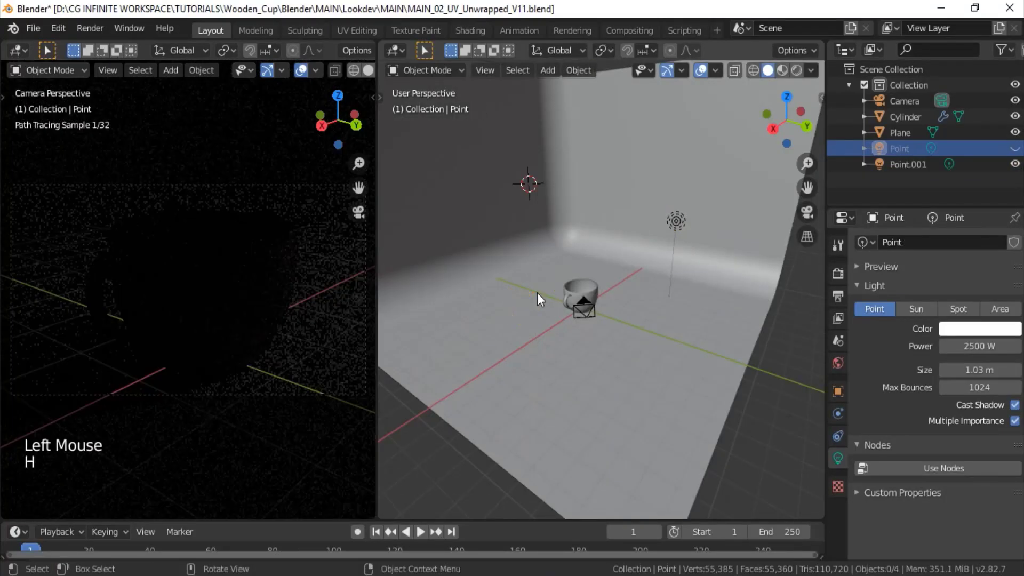
pyautogui.moveTo(373, 330); pyautogui.dragTo(449, 320)
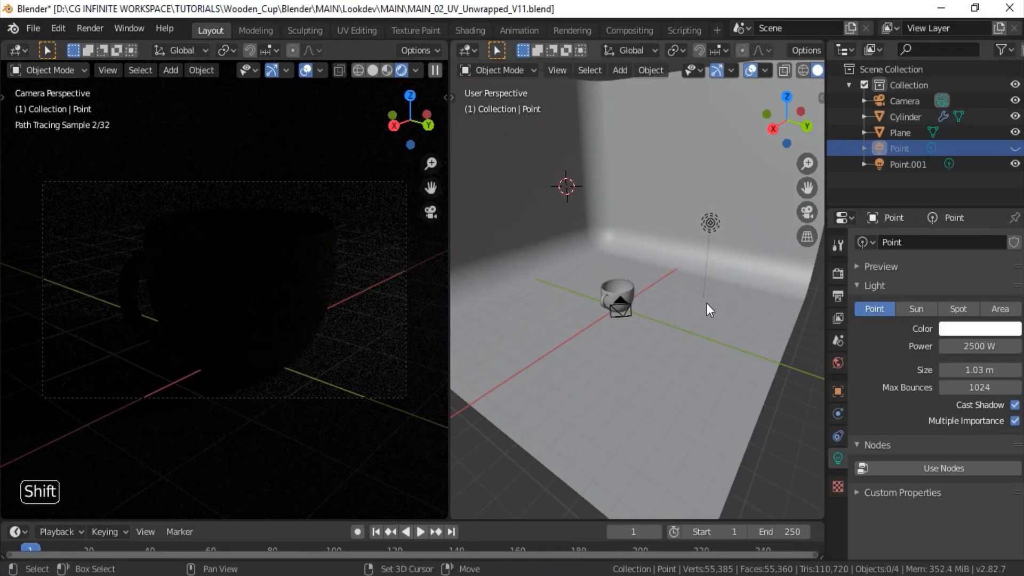
# Select the second point light and set its power to 1000 W.
pyautogui.keyDown('shift'); pyautogui.moveTo(639, 292); pyautogui.dragTo(611, 304, button='middle'); pyautogui.keyUp('shift')
pyautogui.click(684, 235)
pyautogui.moveTo(970, 346); pyautogui.dragTo(1008, 346)
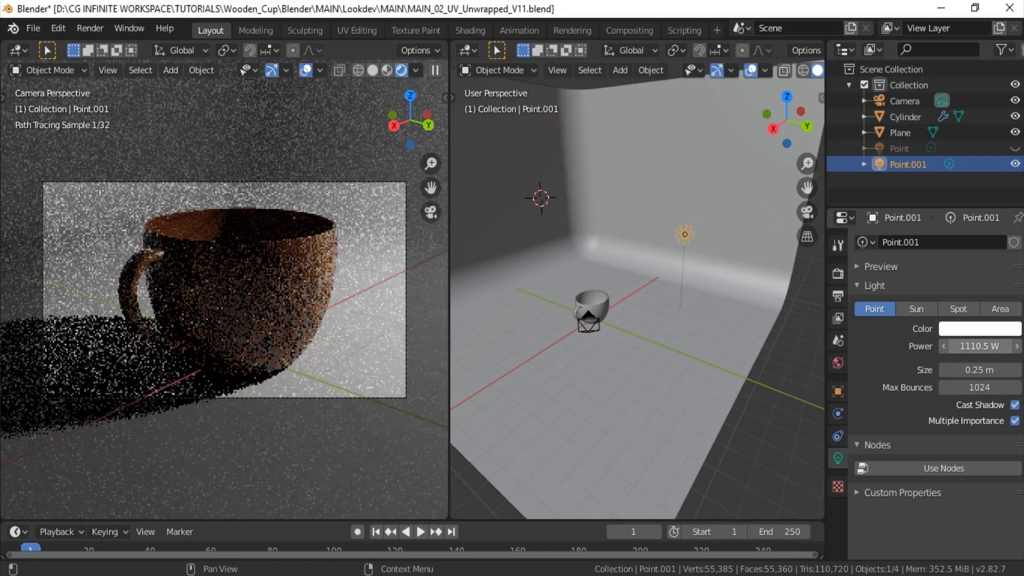
pyautogui.click(974, 346)
pyautogui.write('1000')
pyautogui.press('Return')
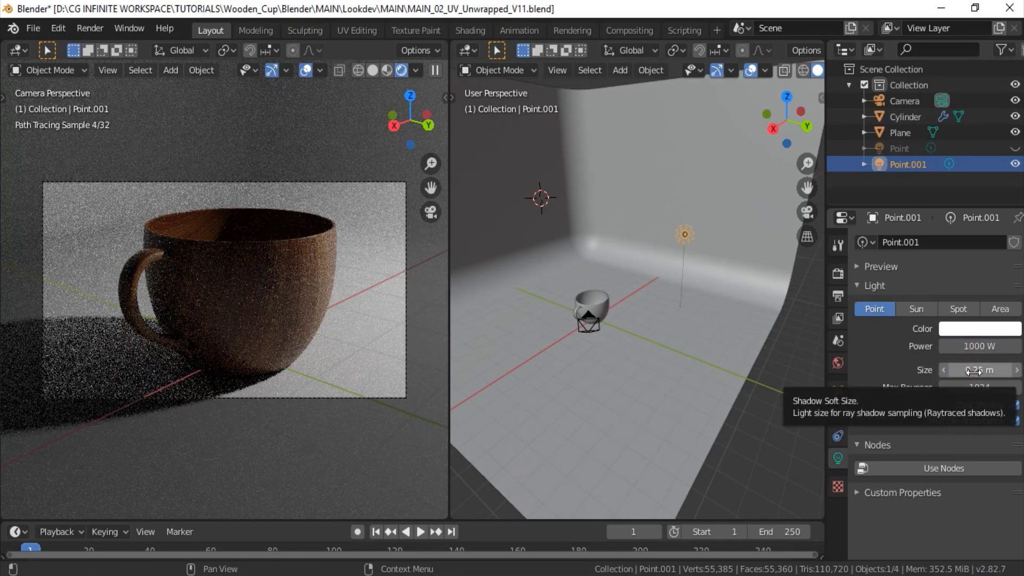
# Enlarge the second point light's size to 1.91 m to soften the cup's shadow.
pyautogui.moveTo(978, 370)
pyautogui.mouseDown()
pyautogui.moveTo(1013, 369)
pyautogui.moveTo(983, 370)
pyautogui.mouseUp()
pyautogui.click(1017, 369)
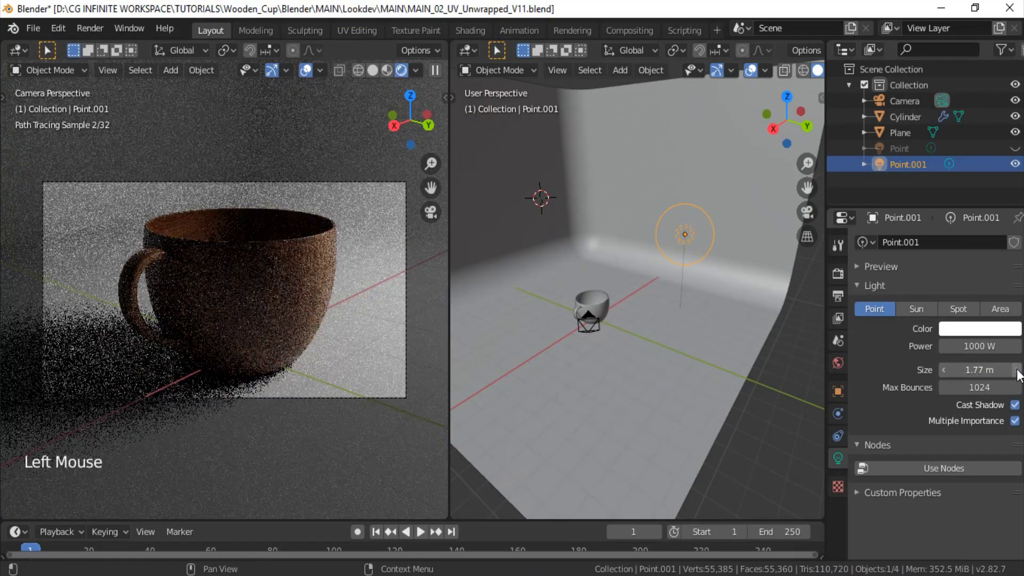
pyautogui.click(1017, 369)
pyautogui.click(1017, 370)
pyautogui.click(1018, 370)
pyautogui.click(1017, 370)
pyautogui.click(1017, 370)
pyautogui.click(981, 370)
pyautogui.write('1.91')
pyautogui.press('Return')
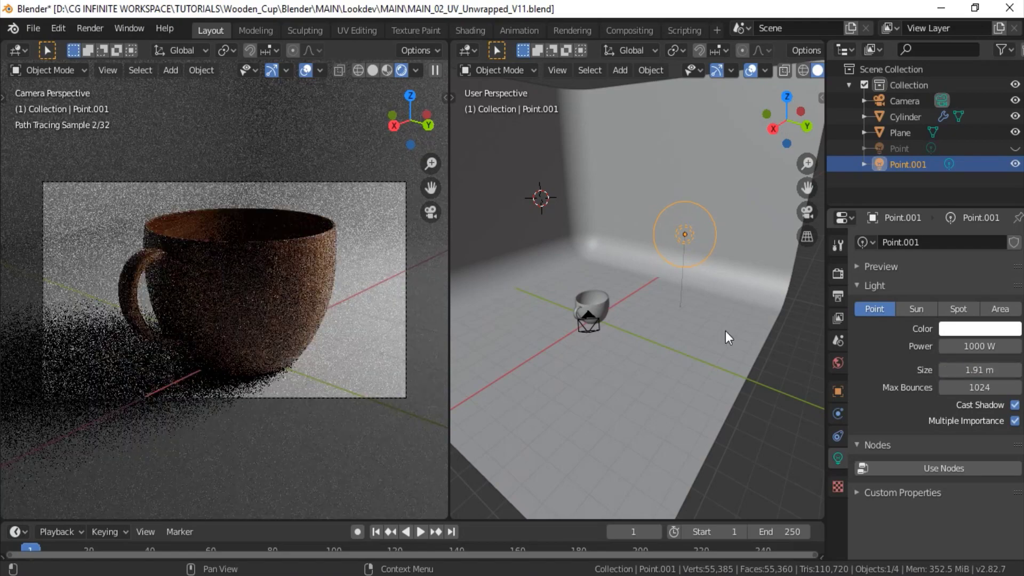
# Nudge the second point light horizontally in the top view and lower it along Z close to the floor.
pyautogui.moveTo(725, 331); pyautogui.dragTo(687, 322, button='middle')
pyautogui.press('KP_7')
pyautogui.press('g')
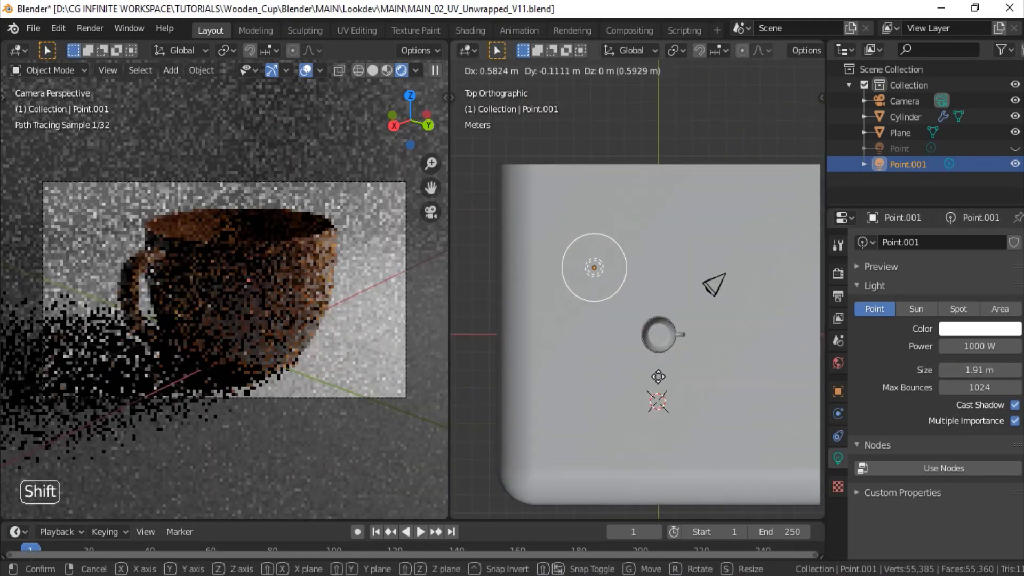
pyautogui.click(648, 336)
pyautogui.moveTo(648, 336); pyautogui.dragTo(674, 293, button='middle')
pyautogui.scroll(3, 630, 320)
pyautogui.press('g')
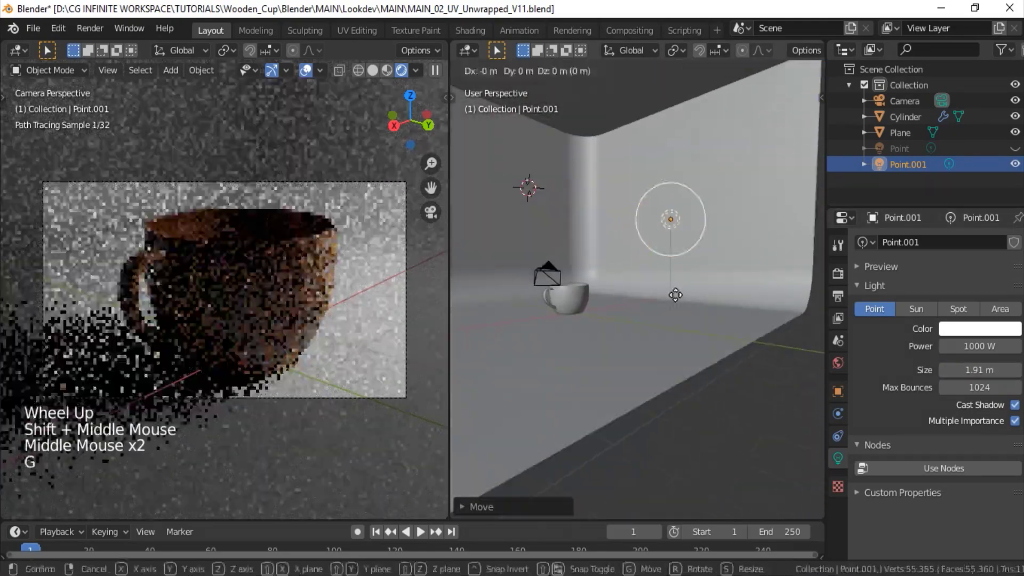
pyautogui.press('z')
pyautogui.click(693, 371)
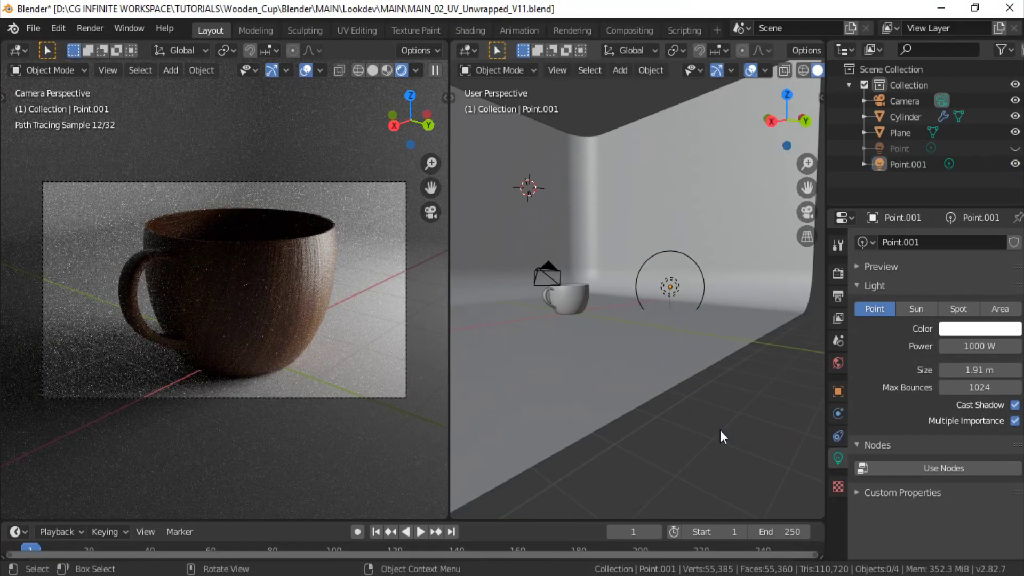
# Unhide the first point light and check the combined lighting on the cup with nothing selected.
pyautogui.moveTo(704, 361); pyautogui.dragTo(529, 234, button='middle')
pyautogui.hotkey('alt', 'h')
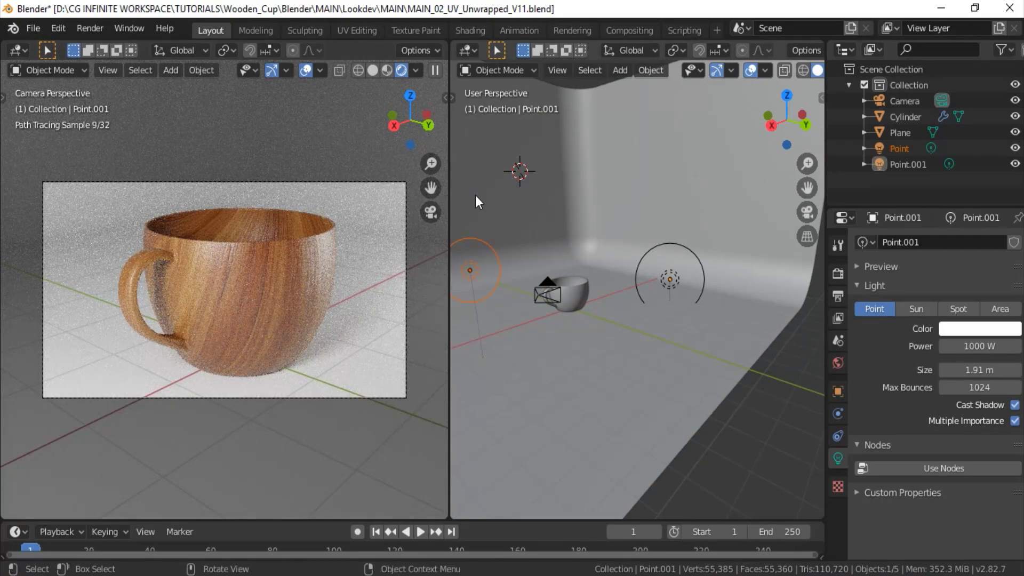
pyautogui.click(795, 421)
pyautogui.scroll(-2, 616, 296)
pyautogui.keyDown('shift'); pyautogui.moveTo(616, 296); pyautogui.dragTo(627, 292, button='middle'); pyautogui.keyUp('shift')
pyautogui.moveTo(627, 292); pyautogui.dragTo(639, 287, button='middle')
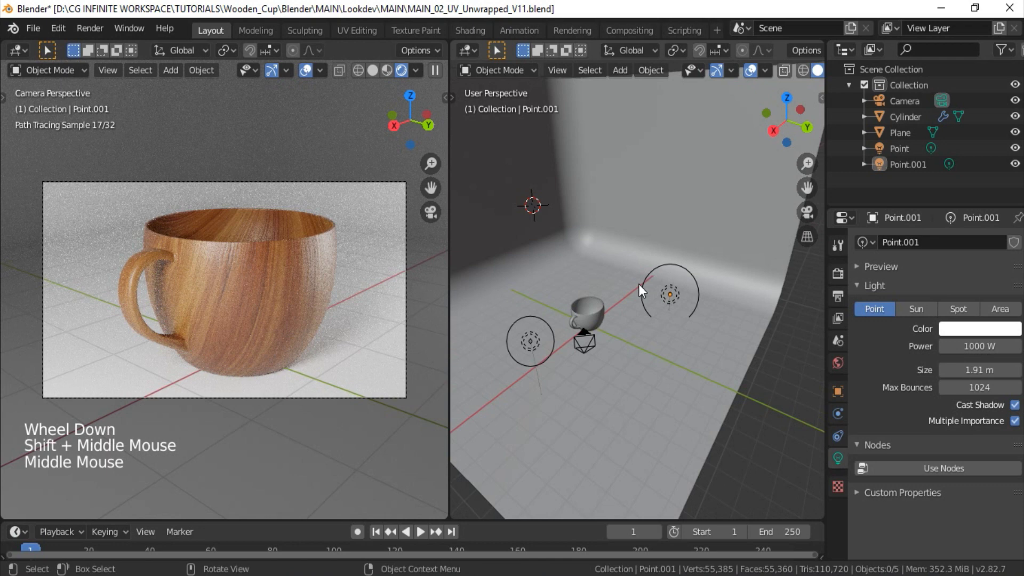
# Hide both existing point lights and add a third point light.
pyautogui.click(639, 284)
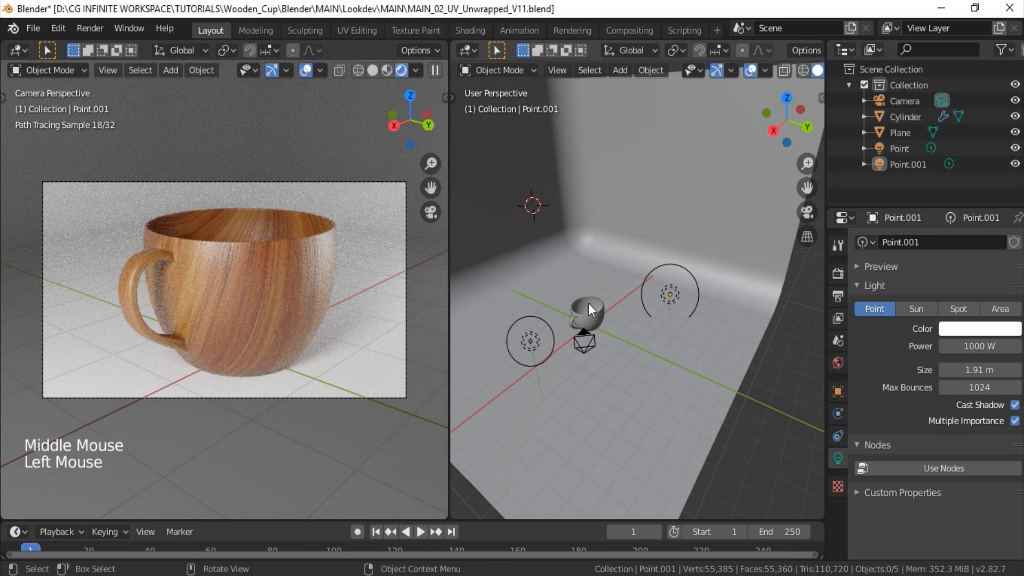
pyautogui.keyDown('shift'); pyautogui.click(532, 339); pyautogui.keyUp('shift')
pyautogui.press('h')
pyautogui.hotkey('shift', 'a')
pyautogui.click(715, 280)
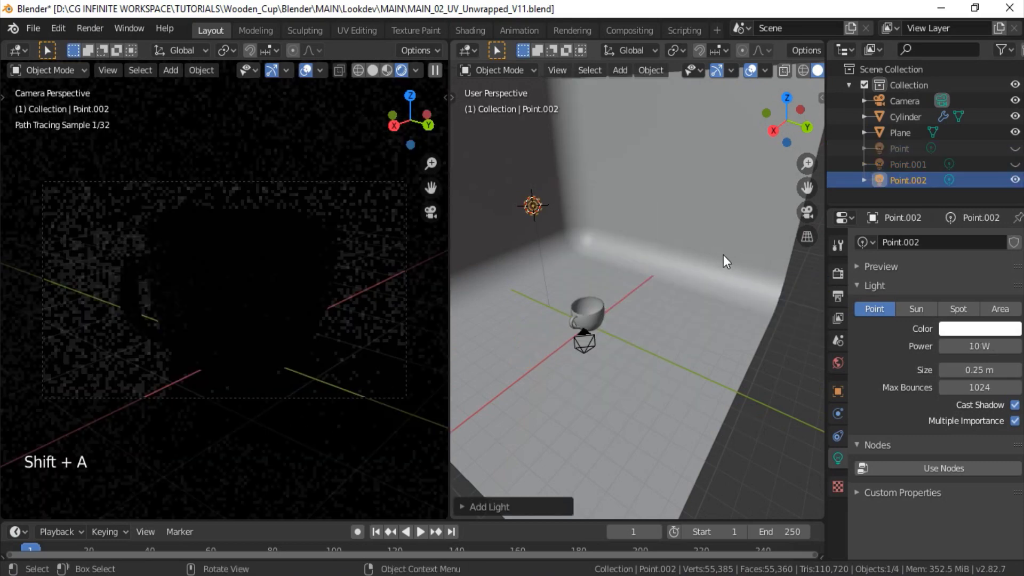
# Reset the third point light's location to the origin and raise it along Z above the cup.
pyautogui.hotkey('alt', 'g')
pyautogui.press('g')
pyautogui.press('z')
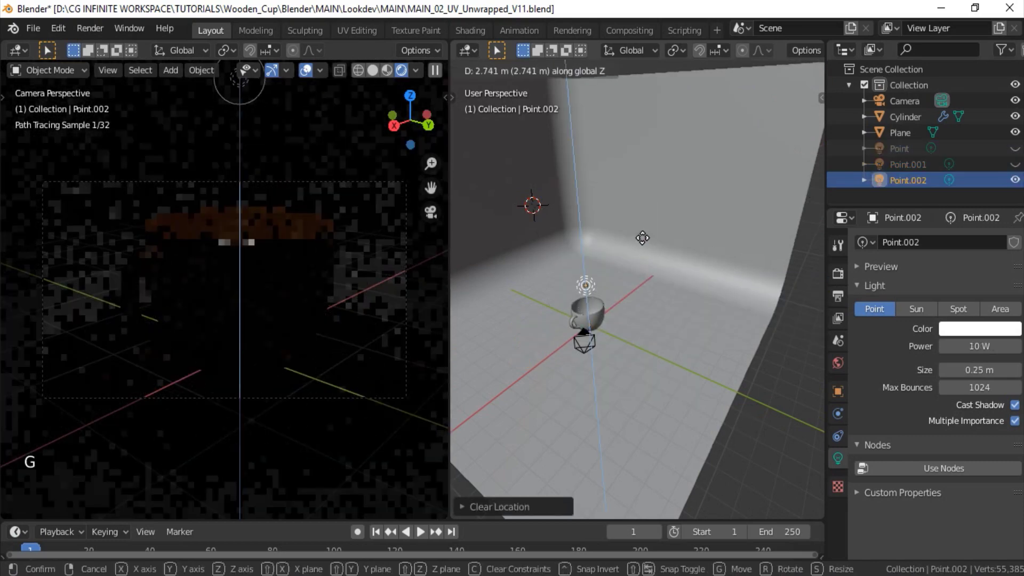
pyautogui.click(641, 230)
# Try a power of 1500 W on the third point light, and settle on 1000 W.
pyautogui.moveTo(644, 245); pyautogui.dragTo(661, 292, button='middle')
pyautogui.moveTo(974, 348); pyautogui.dragTo(974, 350)
pyautogui.click(974, 347)
pyautogui.write('1500')
pyautogui.press('KP_Enter')
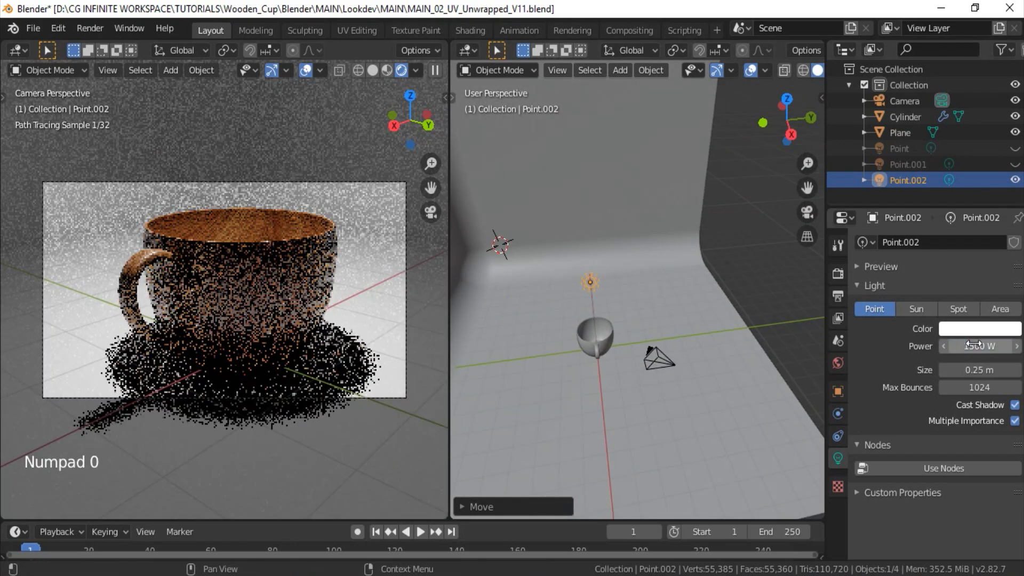
pyautogui.click(975, 345)
pyautogui.write('1000')
pyautogui.press('KP_Enter')
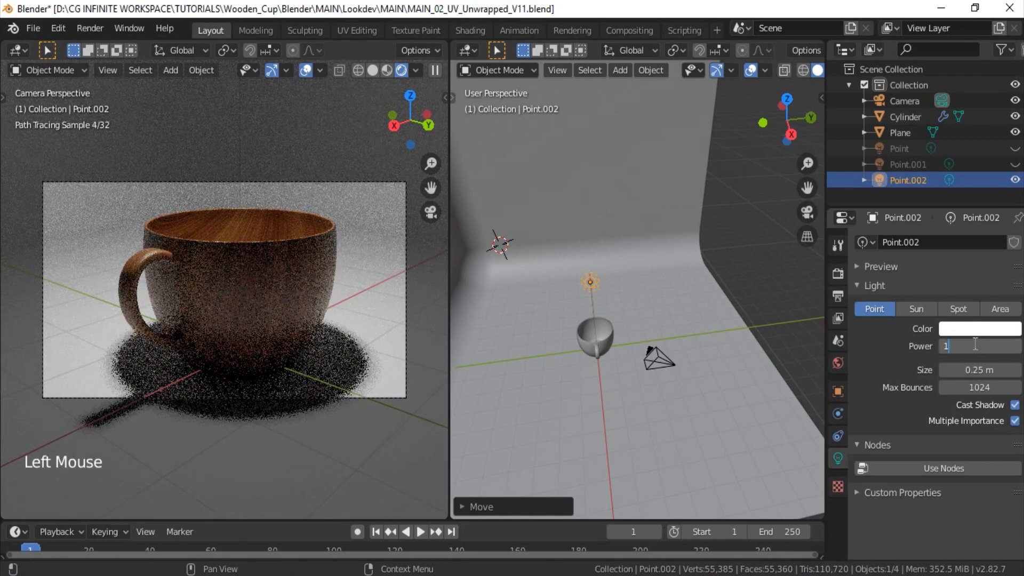
# Increase the third point light's size to 0.66 m.
pyautogui.moveTo(761, 318); pyautogui.dragTo(773, 320, button='middle')
pyautogui.click(979, 369)
pyautogui.moveTo(979, 370); pyautogui.dragTo(990, 370)
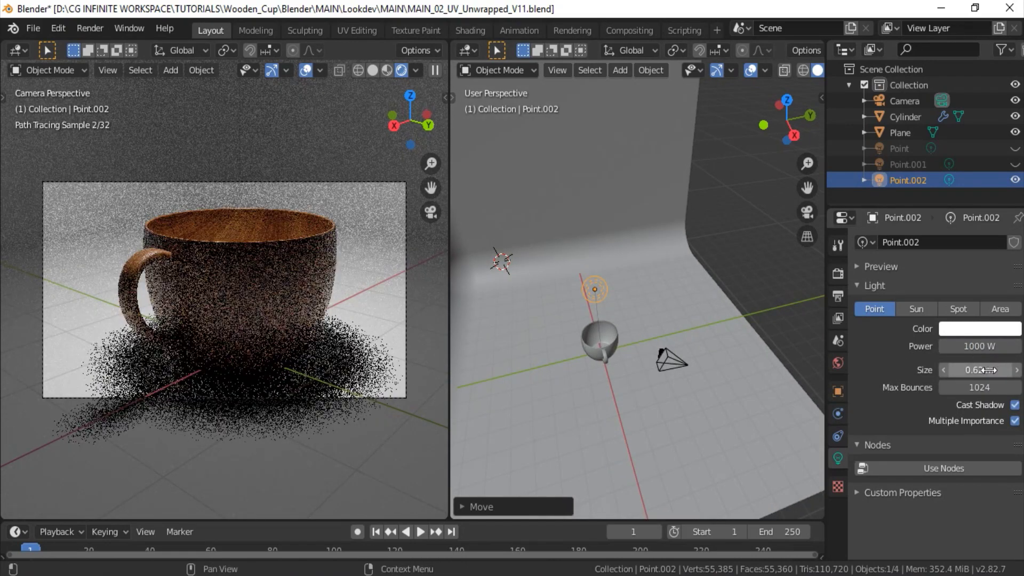
pyautogui.click(1017, 370)
pyautogui.click(1017, 370)
pyautogui.click(1017, 370)
pyautogui.click(1017, 370)
pyautogui.click(1017, 370)
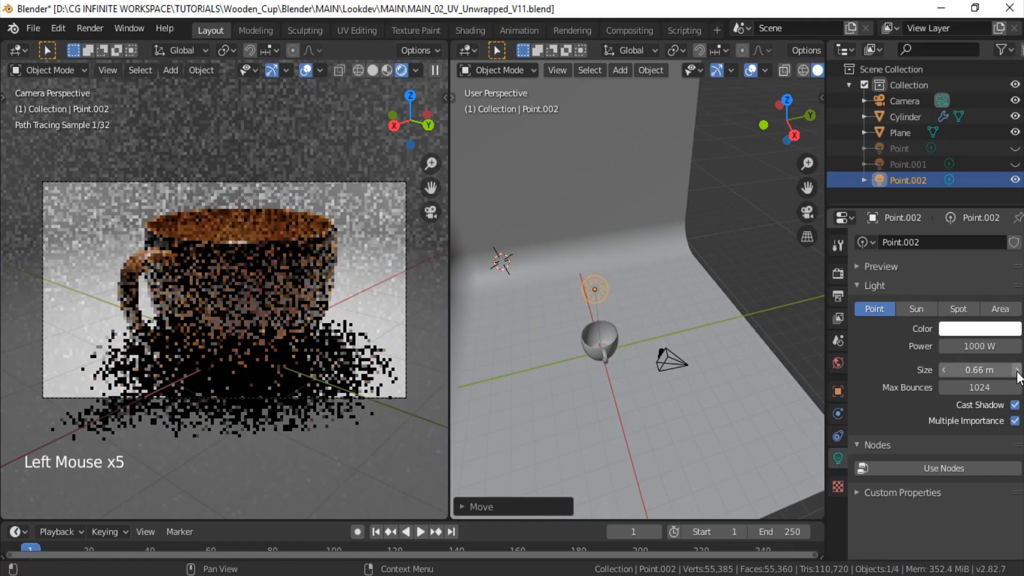
# Move the third point light behind the cup in the top view, about 1 m along negative X and 1.5 m along negative Y.
pyautogui.moveTo(572, 305); pyautogui.dragTo(602, 319, button='middle')
pyautogui.press('KP_7')
pyautogui.press('g')
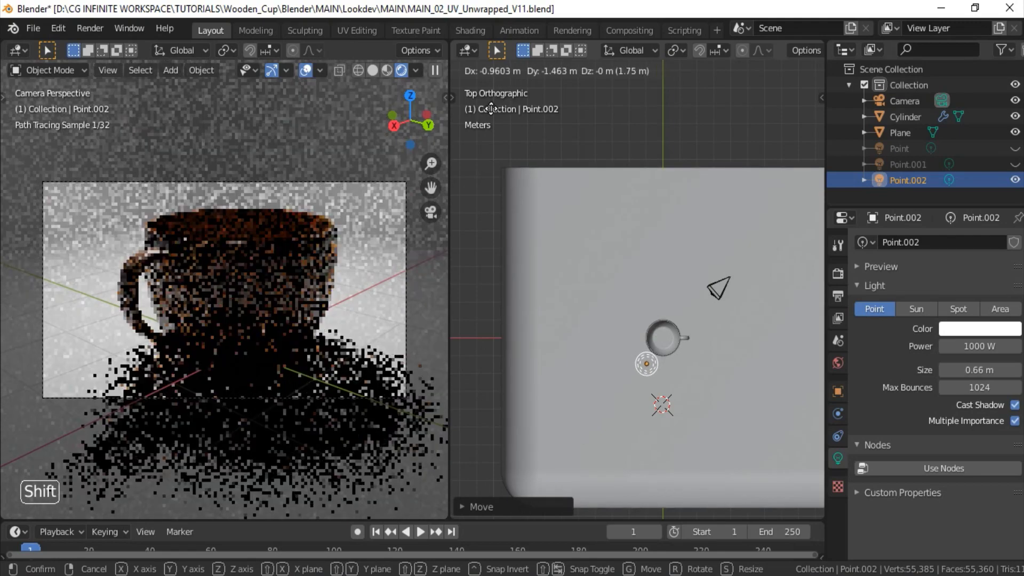
pyautogui.click(587, 210)
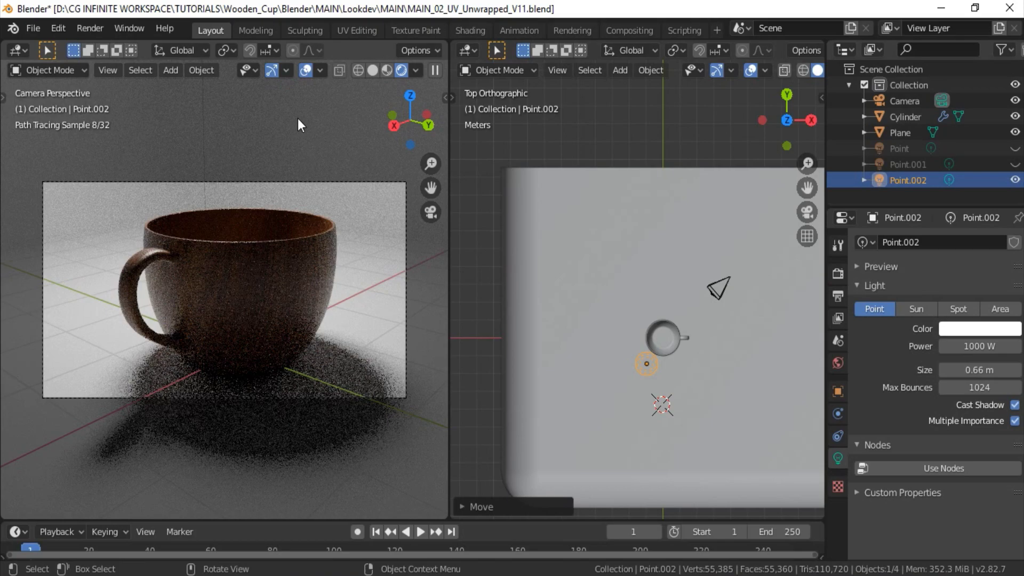
# Unhide all point lights, clear the selection and maximize the camera view.
pyautogui.hotkey('alt', 'h')
pyautogui.click(623, 137)
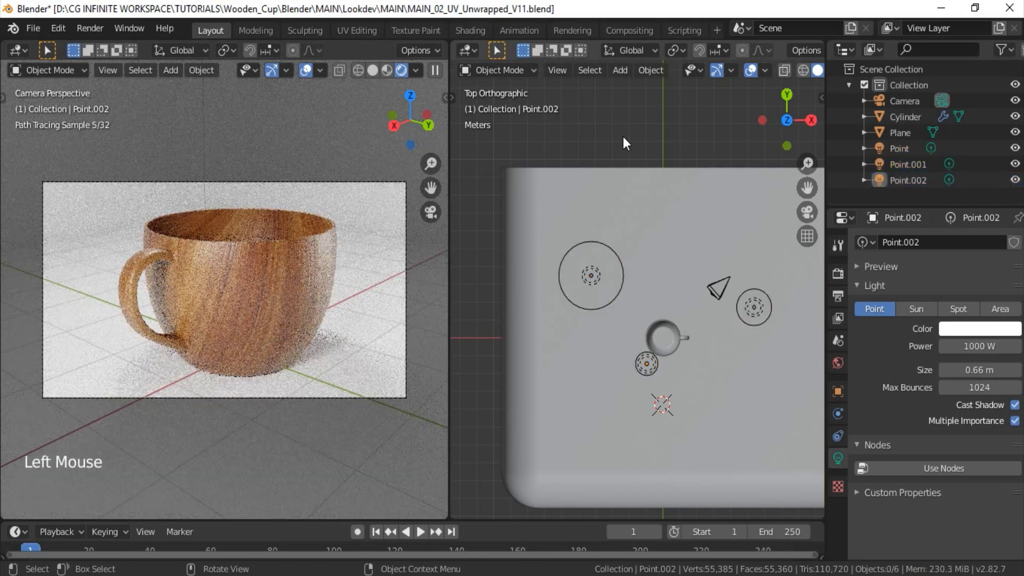
pyautogui.hotkey('ctrl', 'space')
pyautogui.scroll(-1, 515, 307)
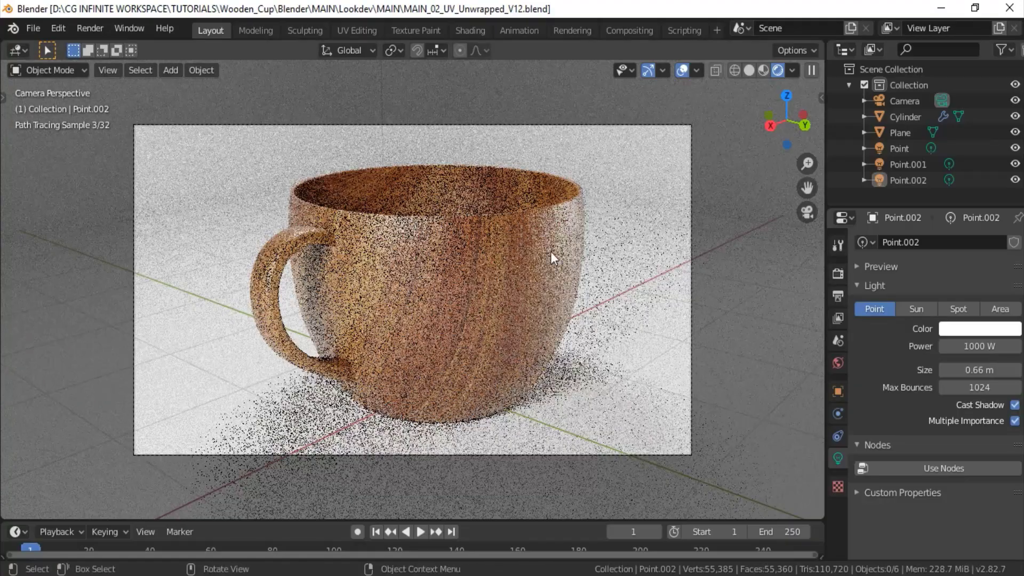
# Raise the viewport level of the cup's subdivision surface modifier to 4.
pyautogui.click(550, 251)
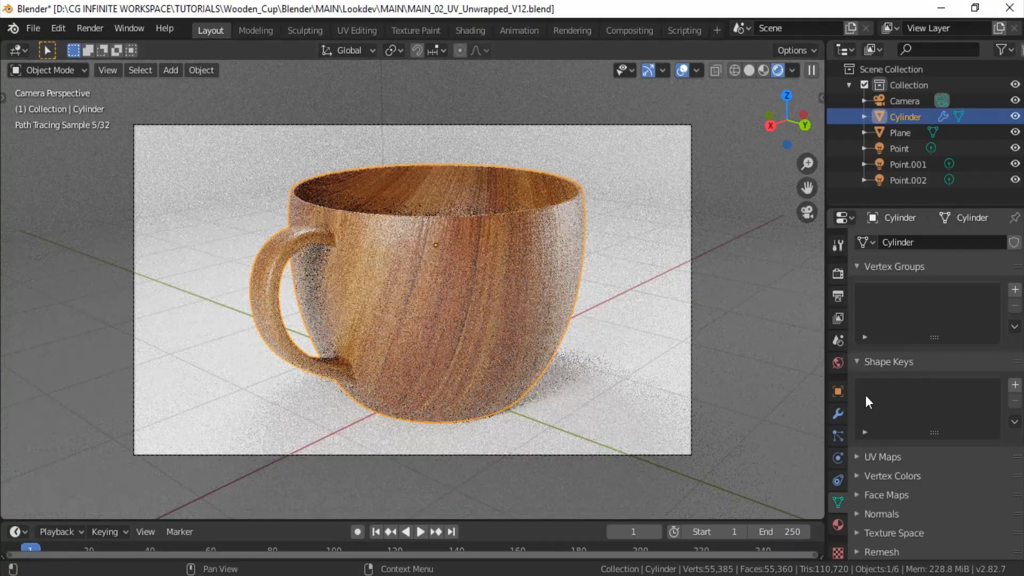
pyautogui.click(838, 413)
pyautogui.click(929, 361)
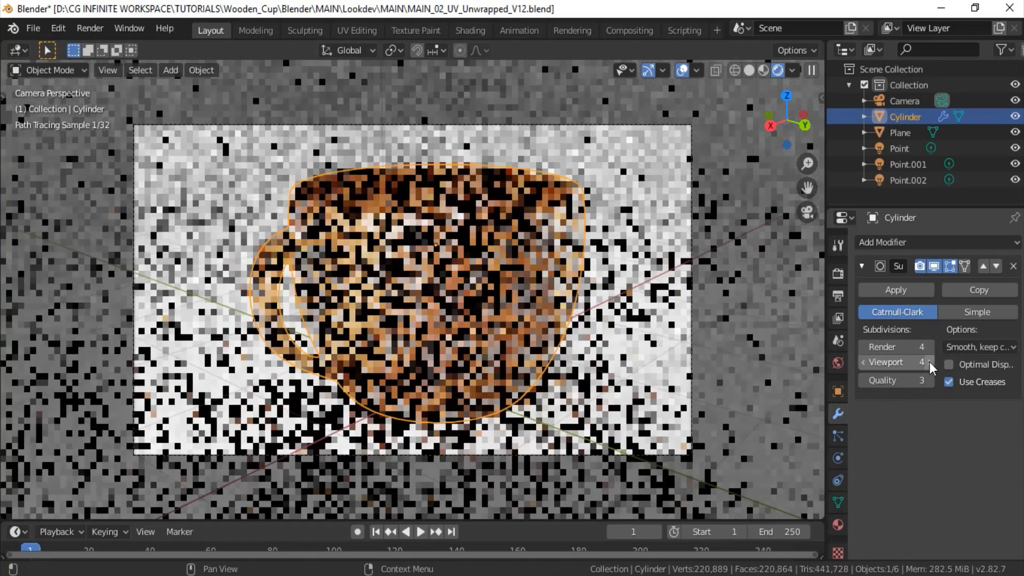
# Widen the settings area and set the Cycles render samples to 300.
pyautogui.click(838, 273)
pyautogui.moveTo(826, 304); pyautogui.dragTo(738, 318)
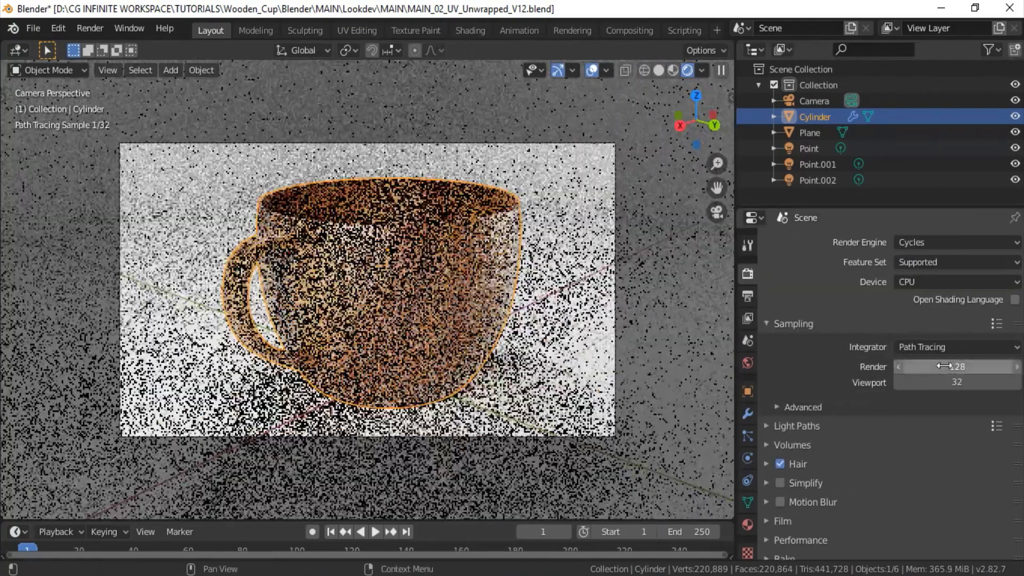
pyautogui.moveTo(942, 366); pyautogui.dragTo(945, 366)
pyautogui.press('KP_0')
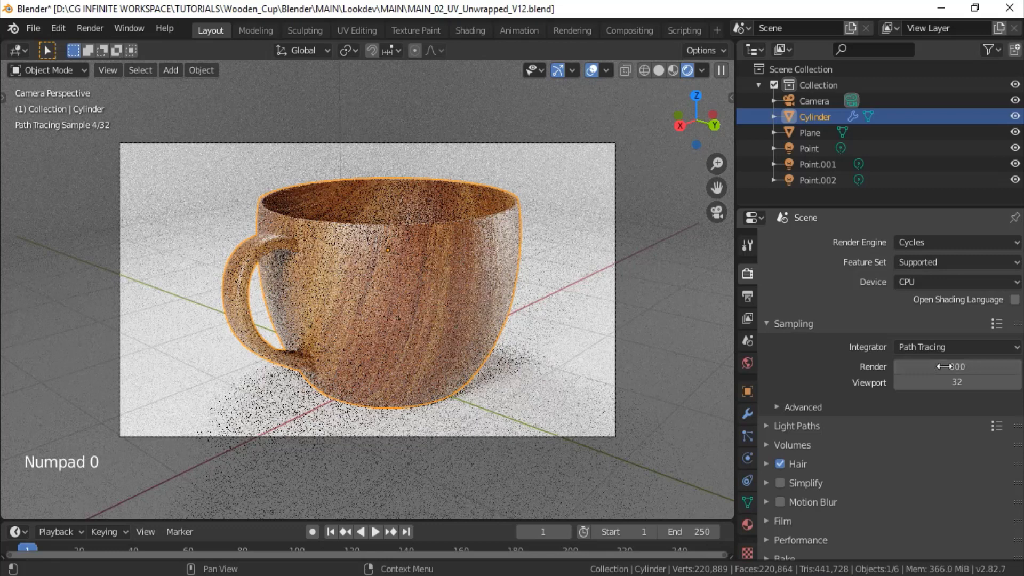
# Review the output resolution and file format settings, and the view layer's pass and denoising options.
pyautogui.click(747, 296)
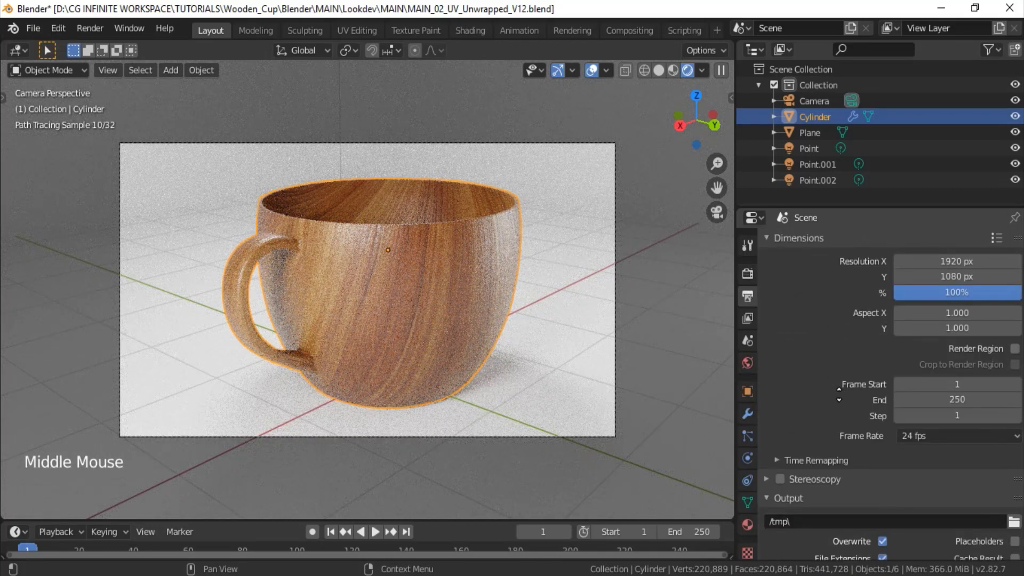
pyautogui.moveTo(839, 394); pyautogui.dragTo(851, 237, button='middle')
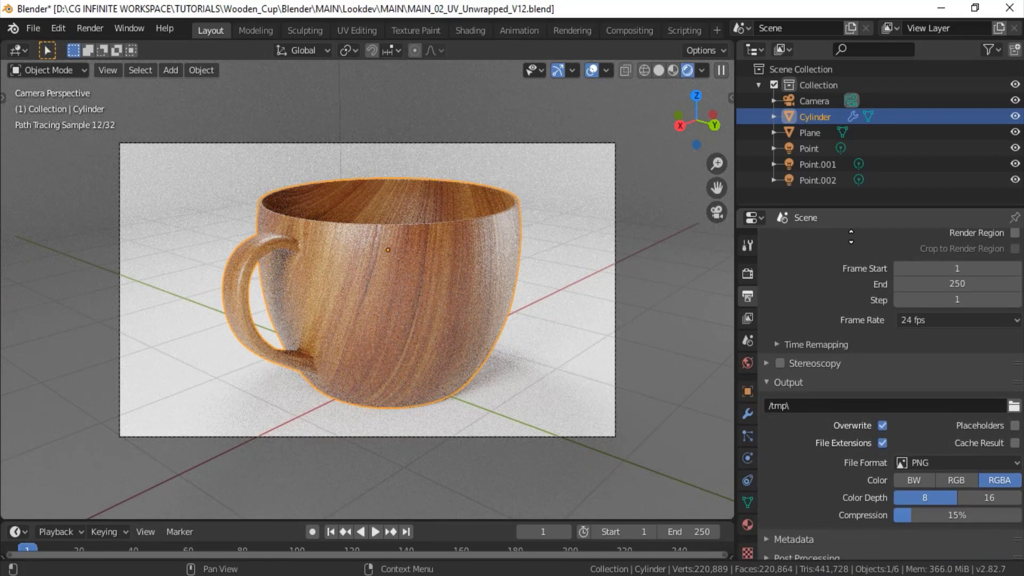
pyautogui.moveTo(837, 472); pyautogui.dragTo(818, 547, button='middle')
pyautogui.click(748, 318)
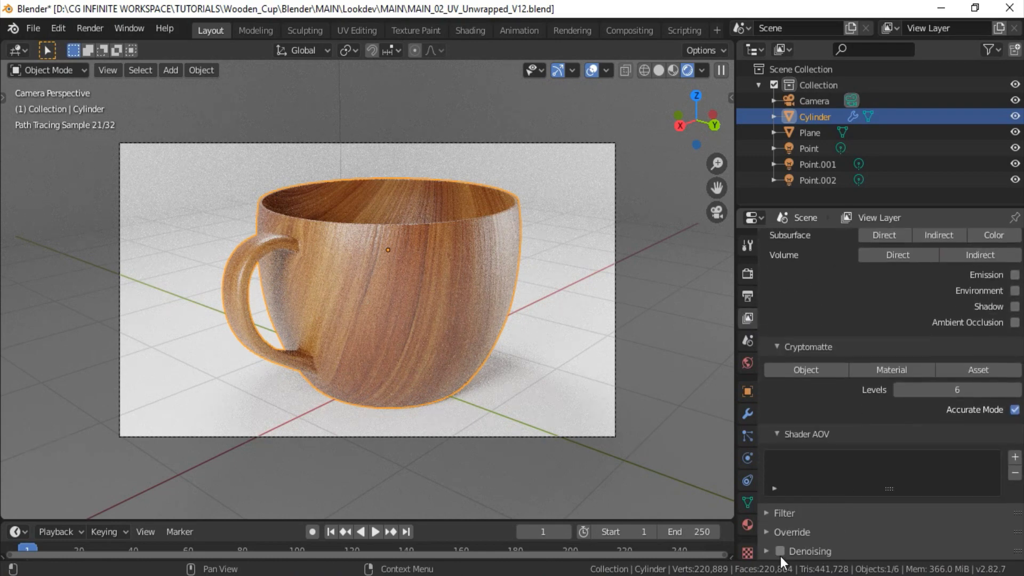
# Set the total maximum light bounces to 6 in the render's light path settings.
pyautogui.click(748, 275)
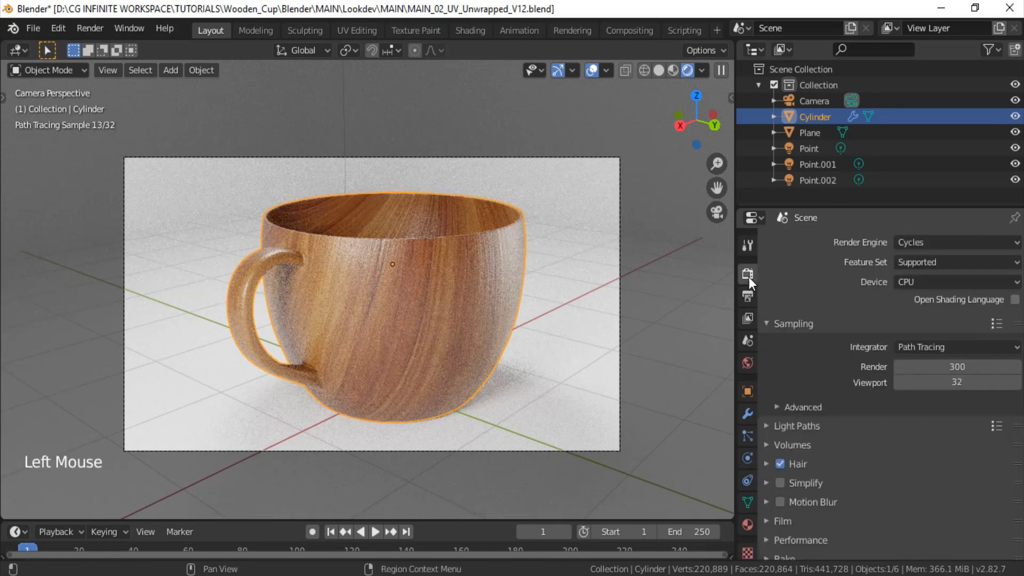
pyautogui.click(820, 427)
pyautogui.moveTo(848, 448); pyautogui.dragTo(858, 358, button='middle')
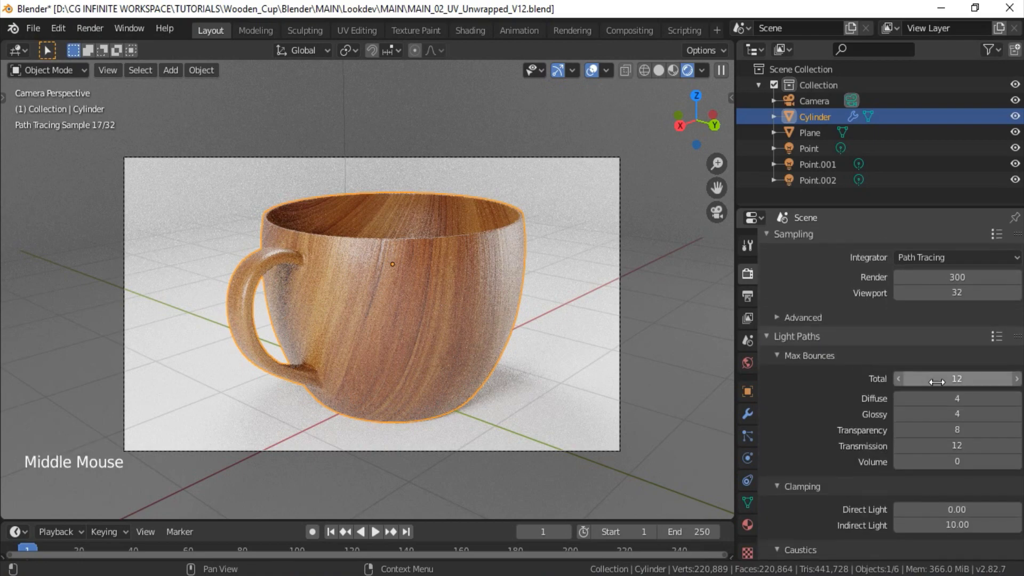
pyautogui.click(939, 379)
pyautogui.write('6')
pyautogui.press('Return')
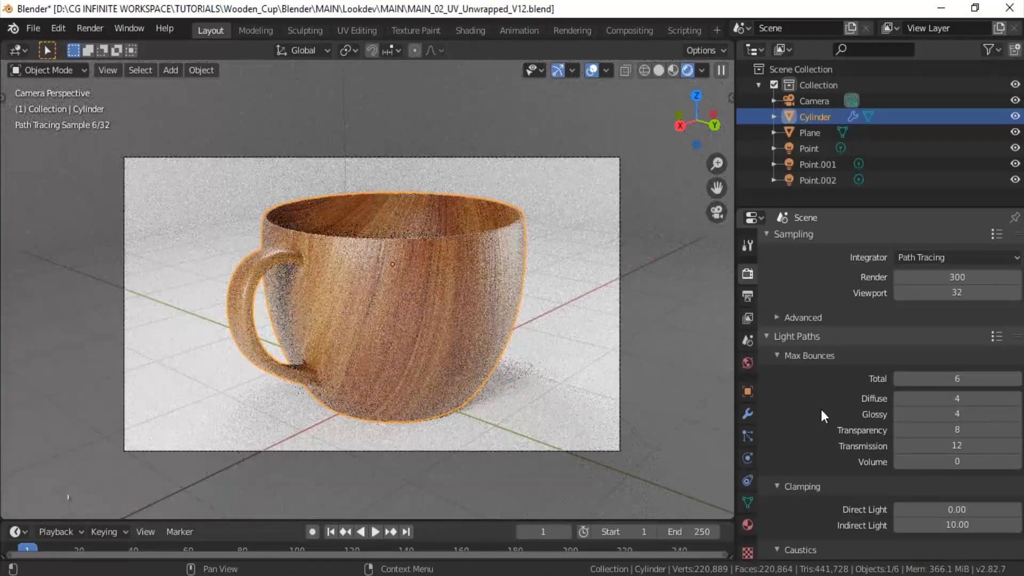
# Render the cup scene as a still image.
pyautogui.click(84, 30)
pyautogui.click(118, 46)
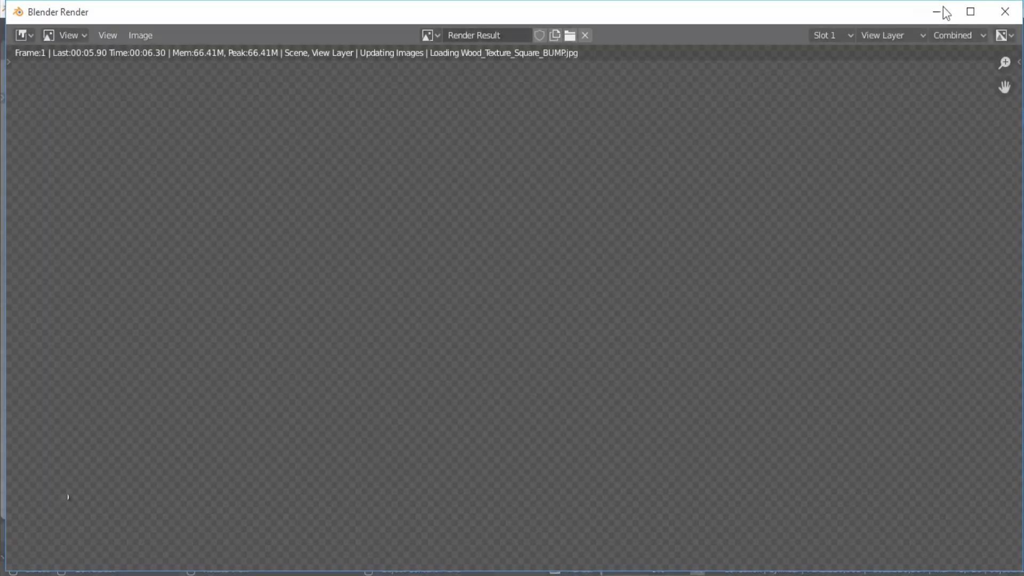